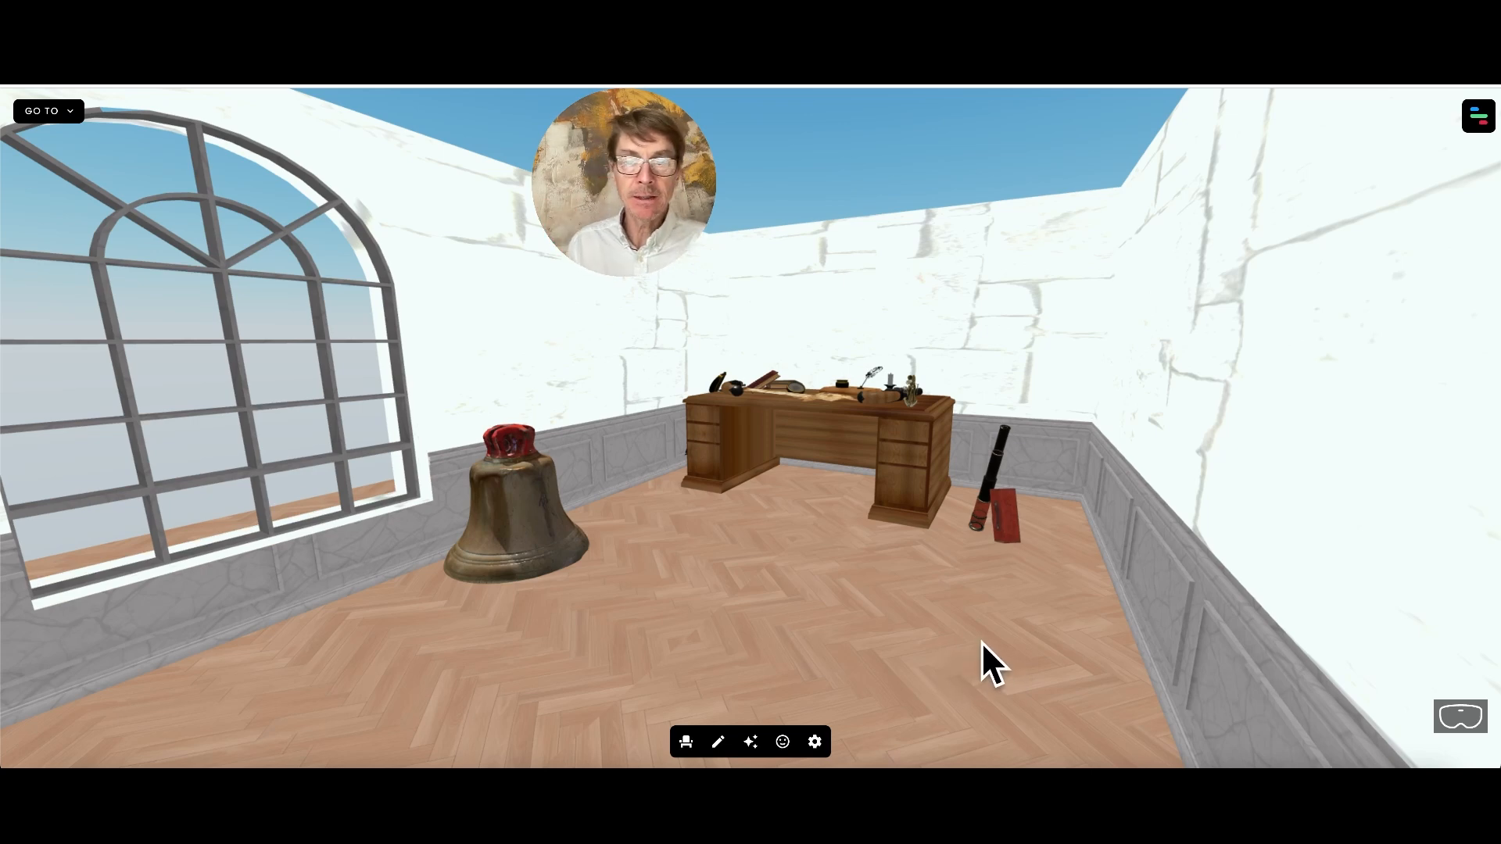
- Walk up to the captain's desk, examine the objects on it, and back away to view the room
mouse_move(743, 575)
mouse_down()
mouse_move(757, 576)
mouse_move(724, 566)
mouse_up()
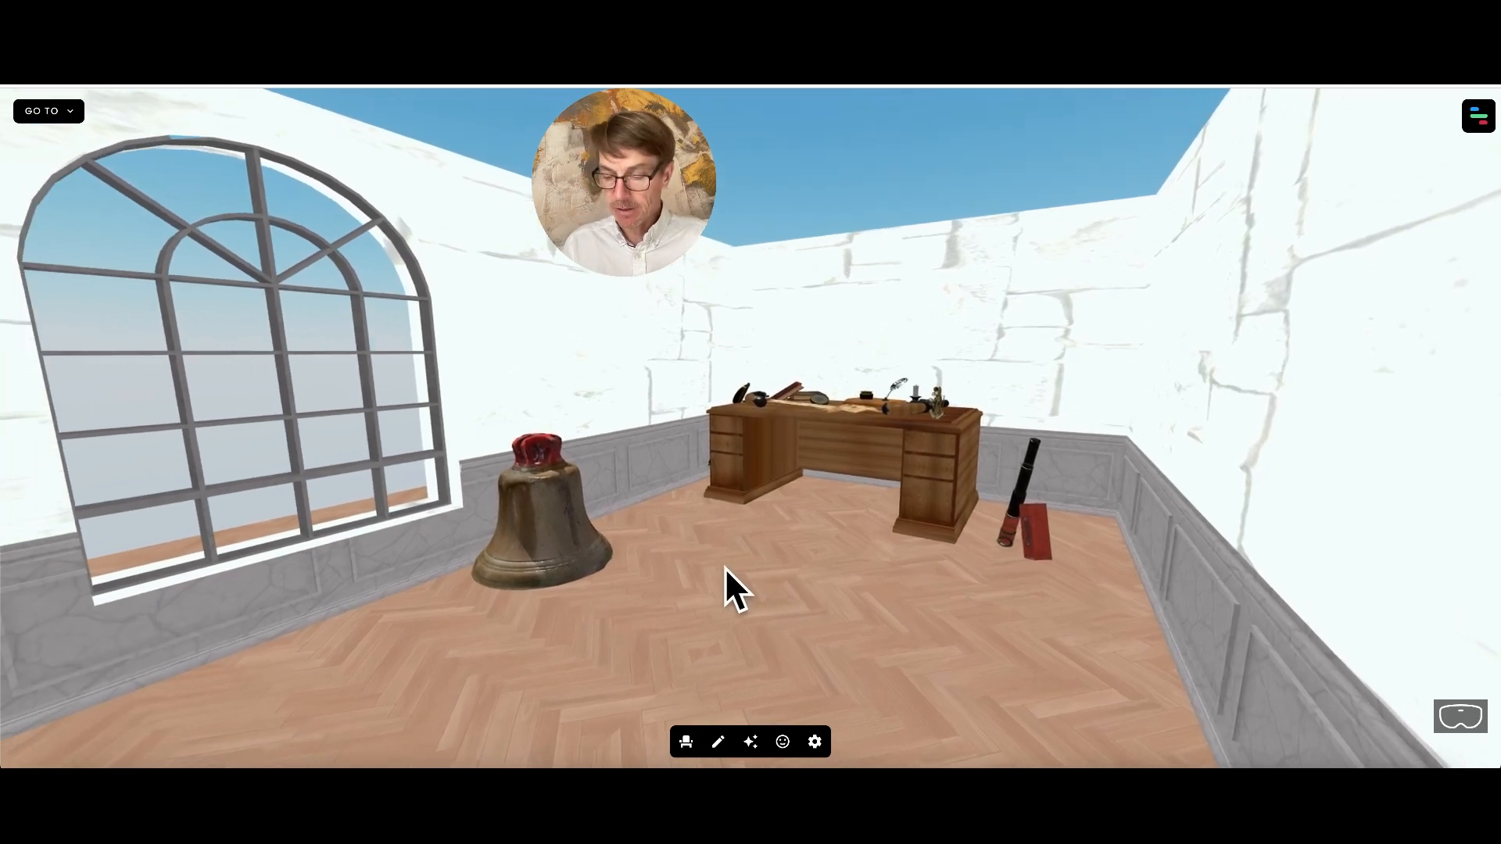
key(w)
key(Up)
key(Right)
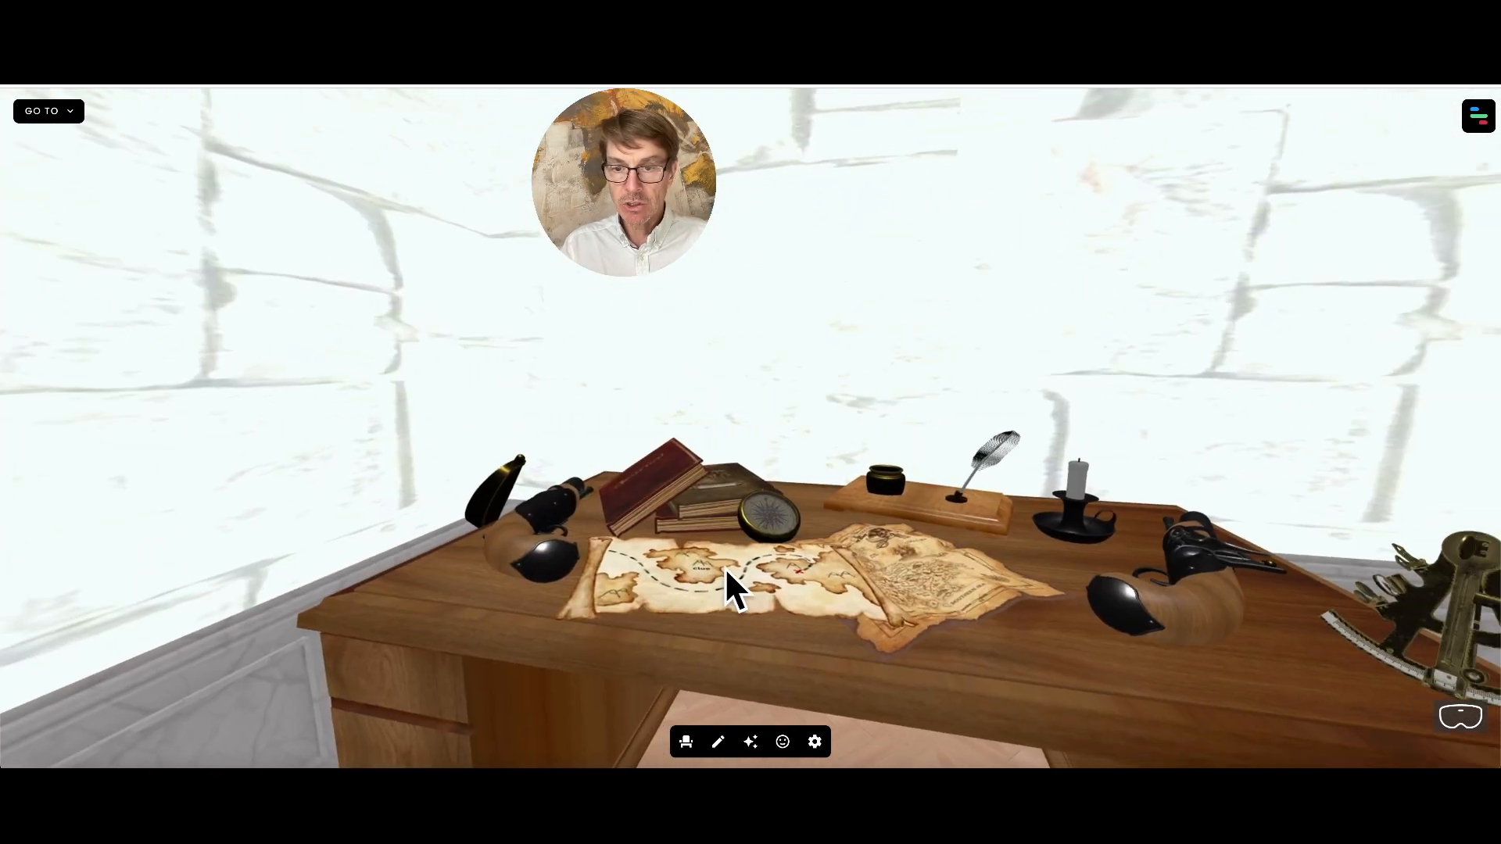
key(Down)
key(Right)
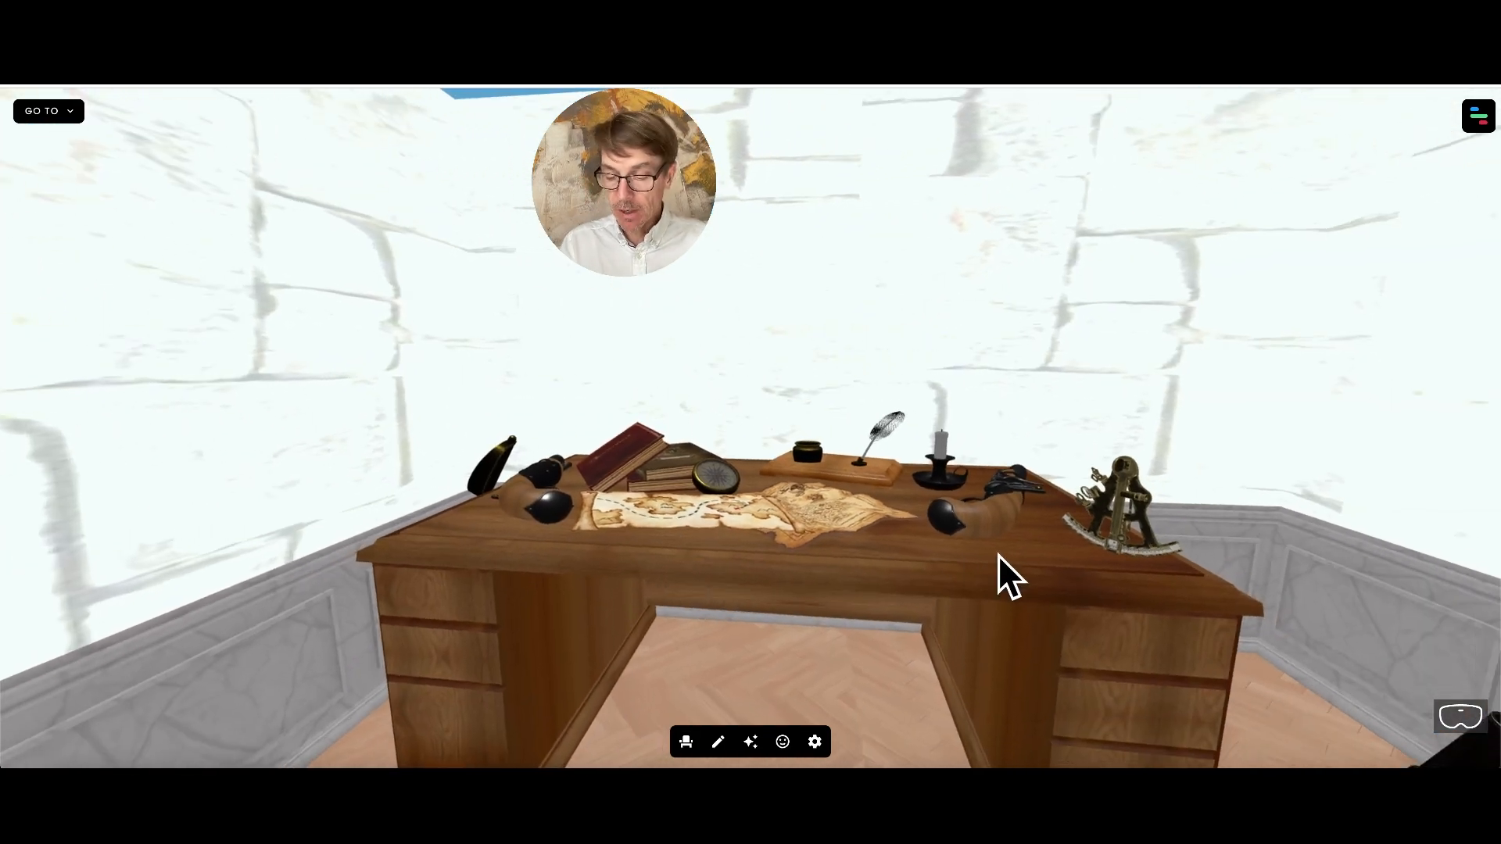
key(Down)
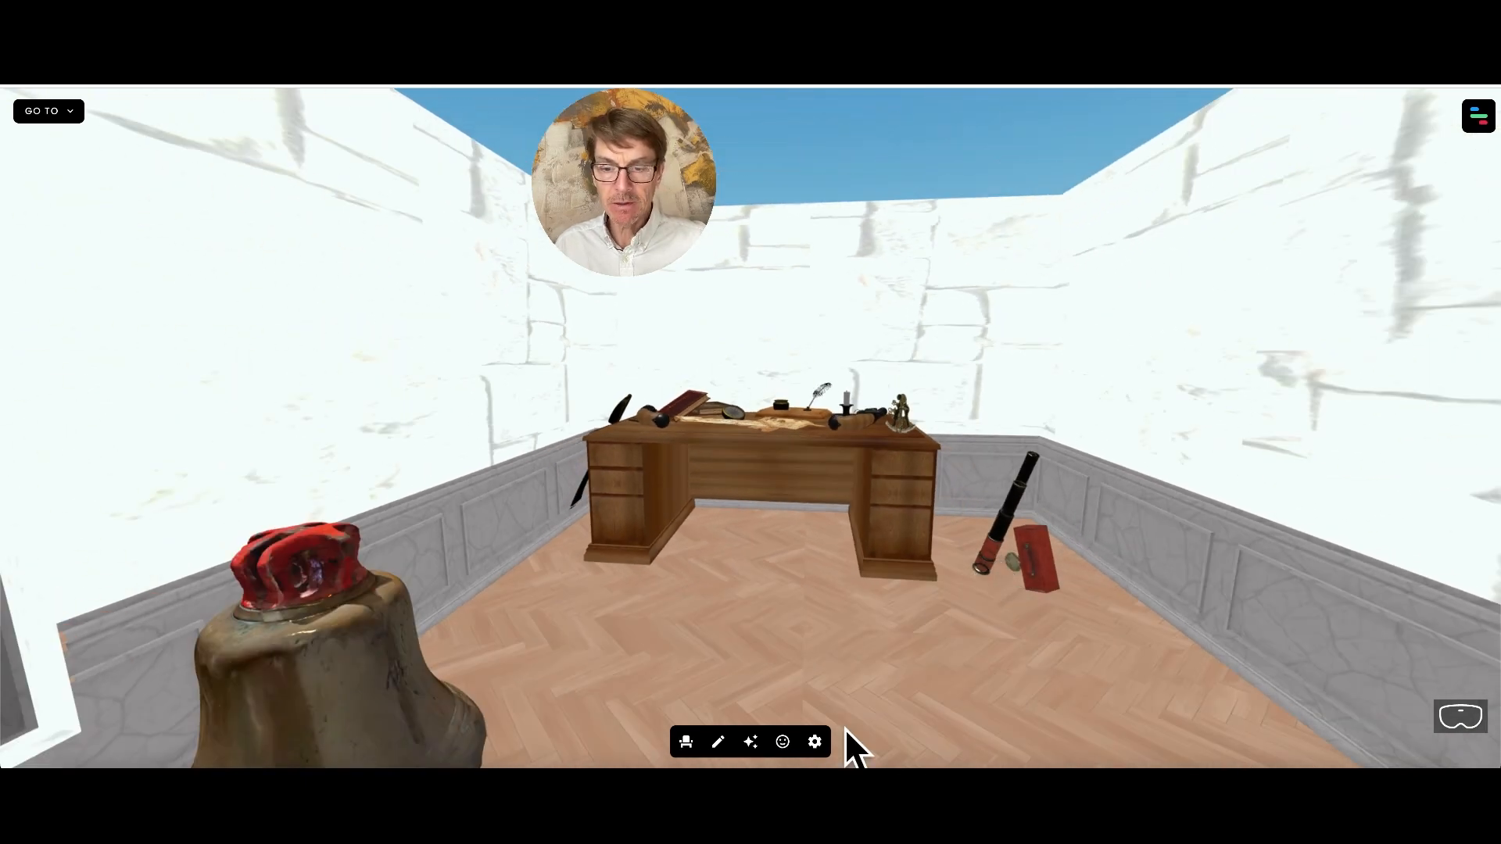
- Choose Sketchfab as the source for adding a 3D model and authorize the Sketchfab Web Importer with the logged-in account
click(751, 741)
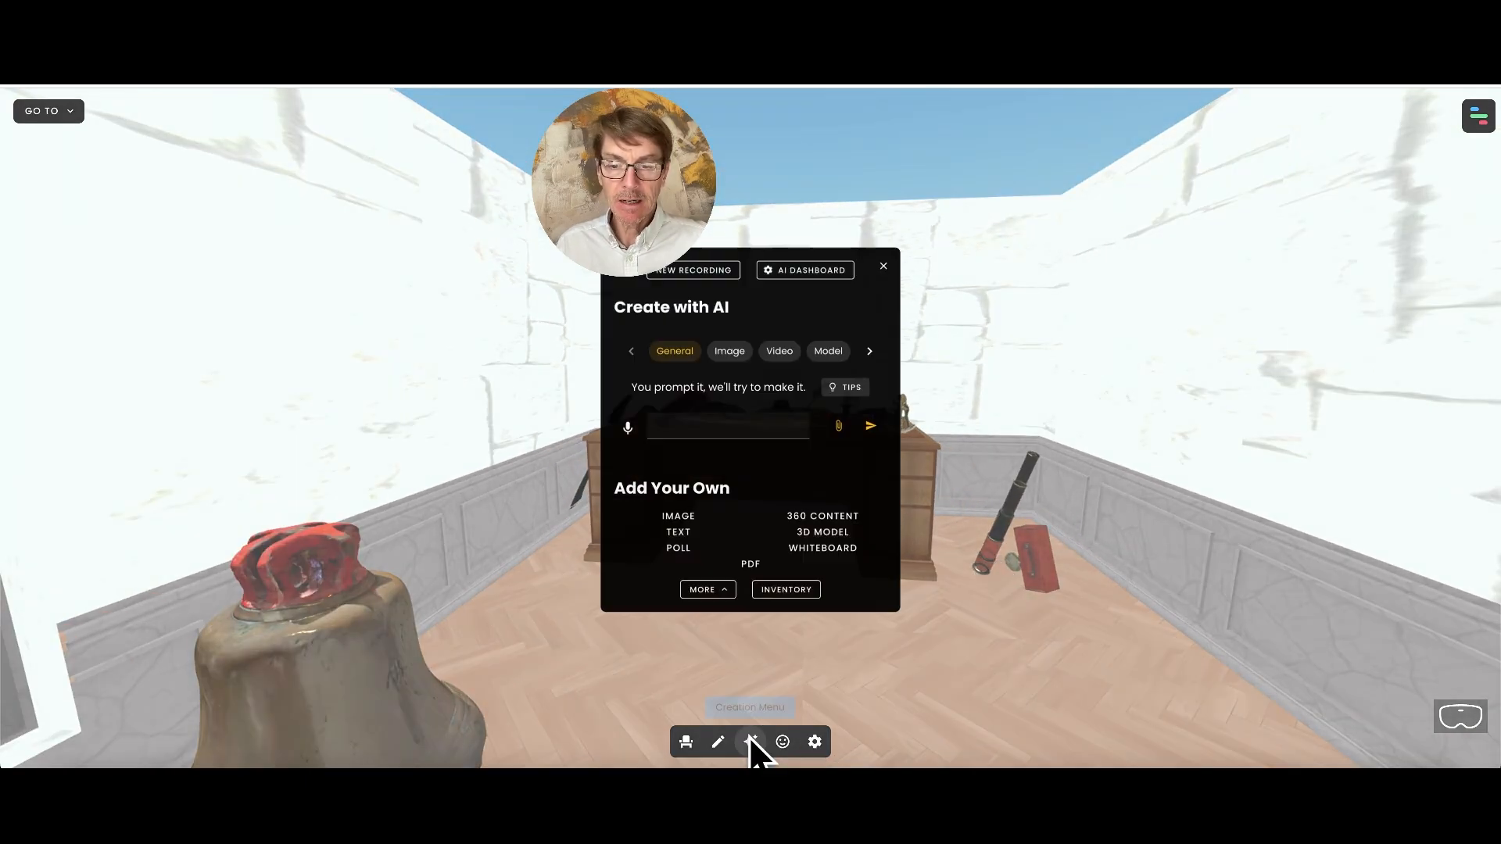
click(836, 529)
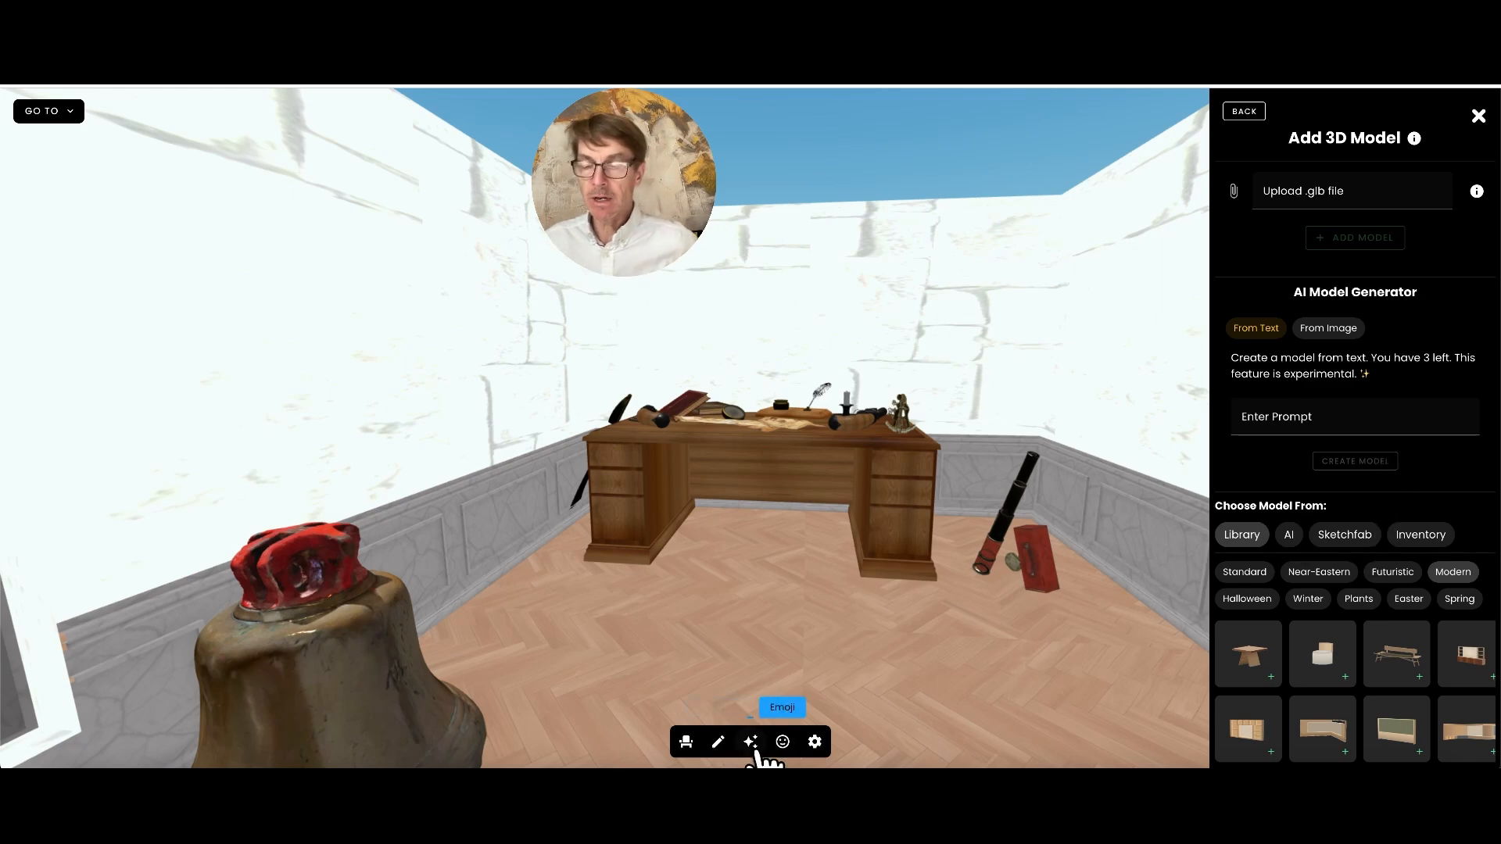
scroll(1352, 498, down, 1)
scroll(1352, 497, down, 1)
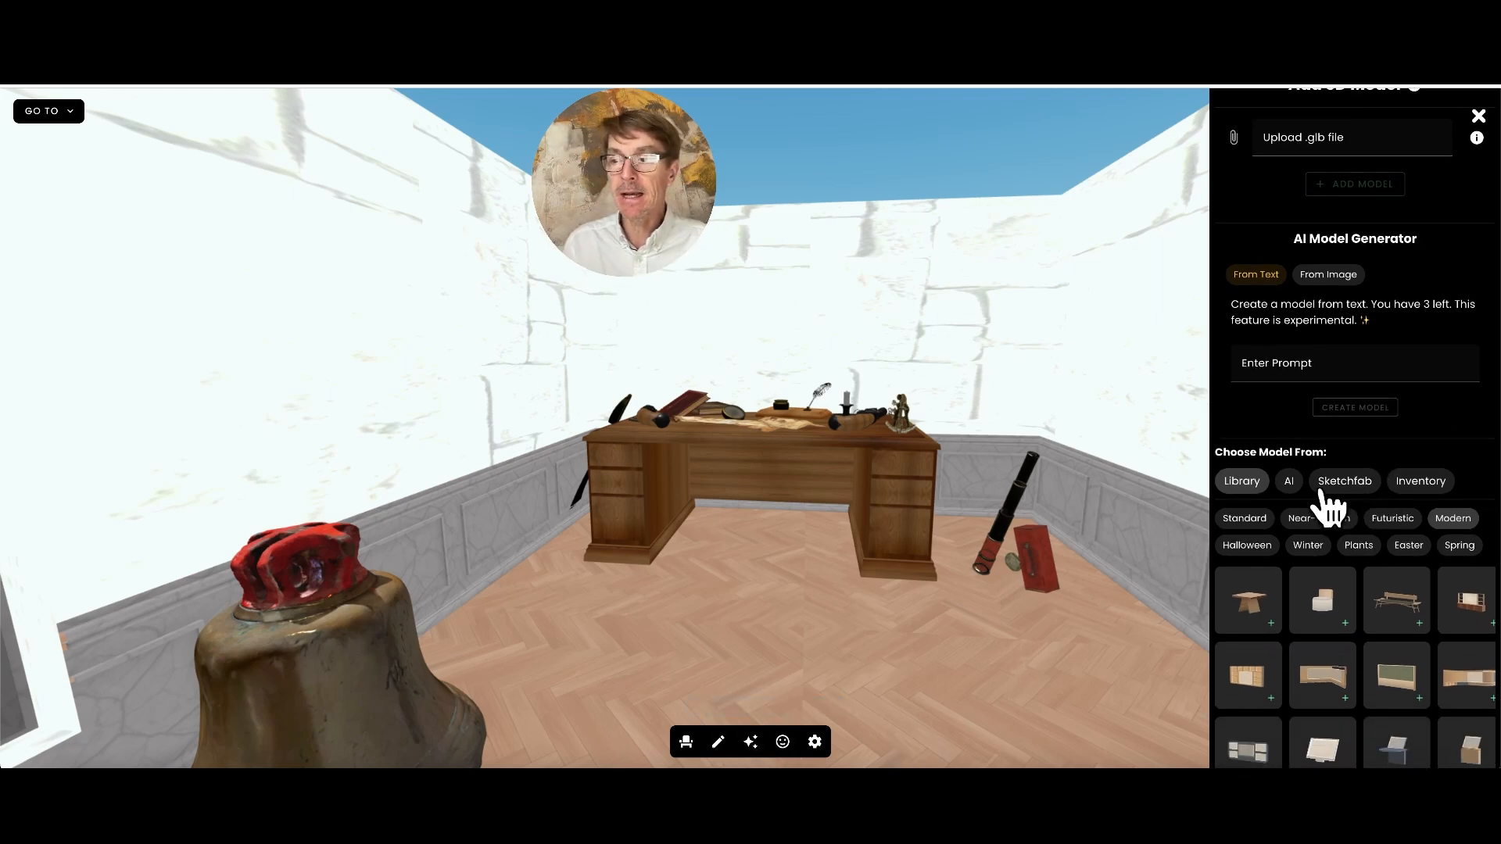
click(1346, 480)
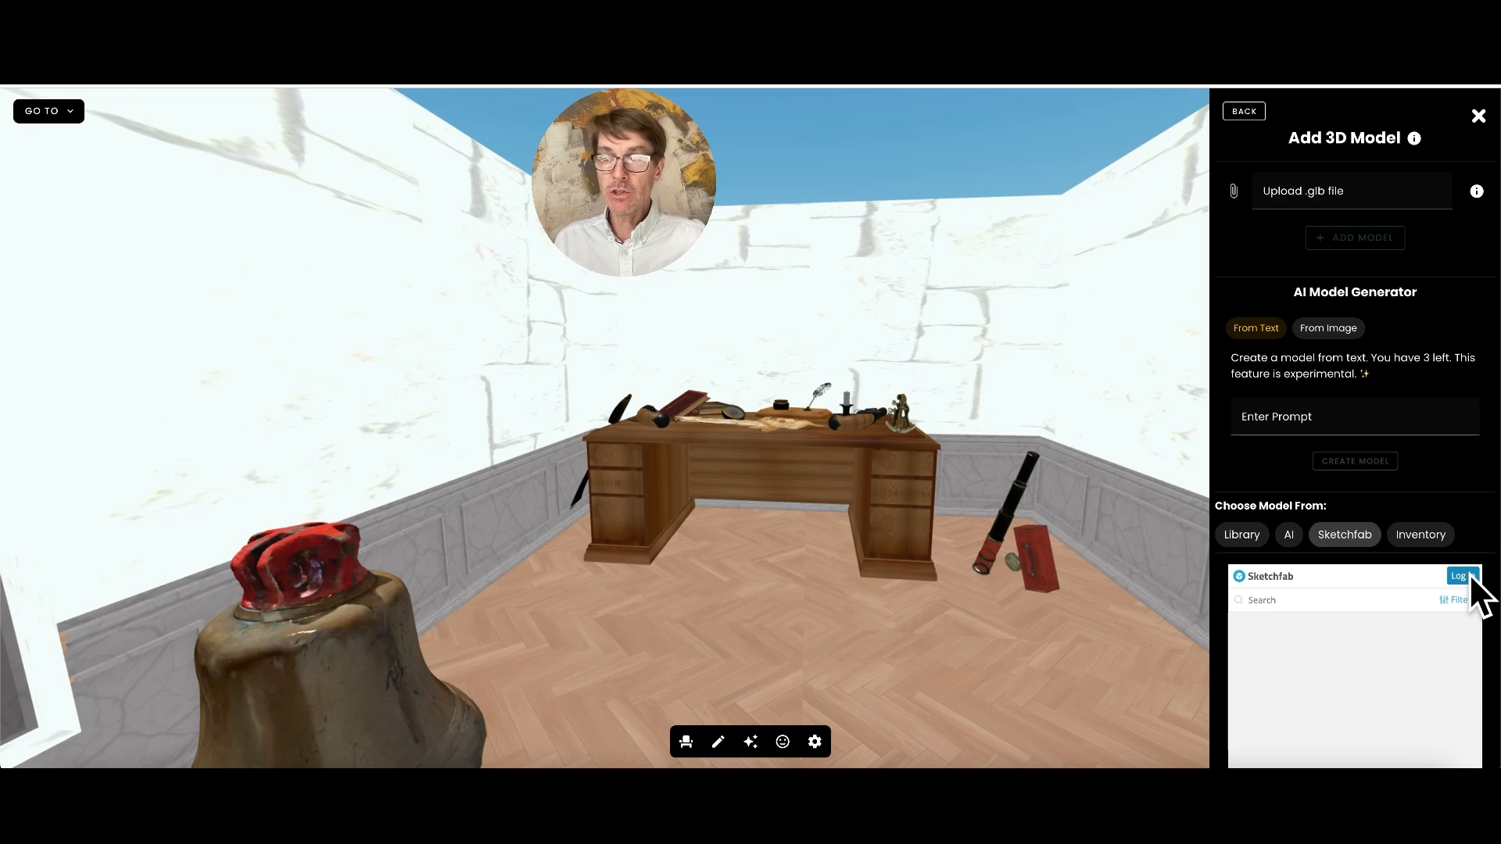
click(1470, 577)
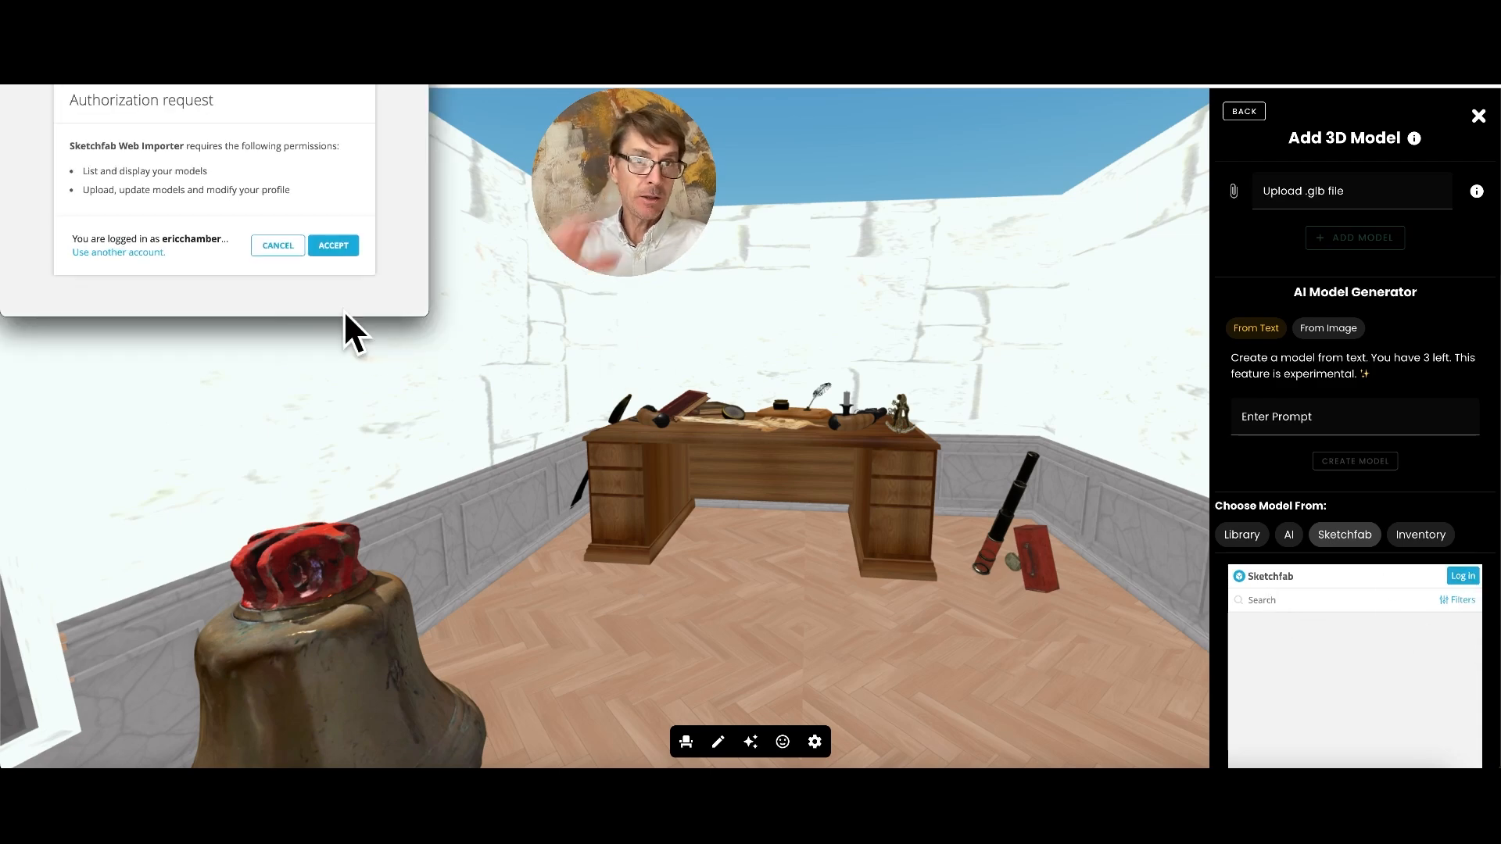
click(330, 244)
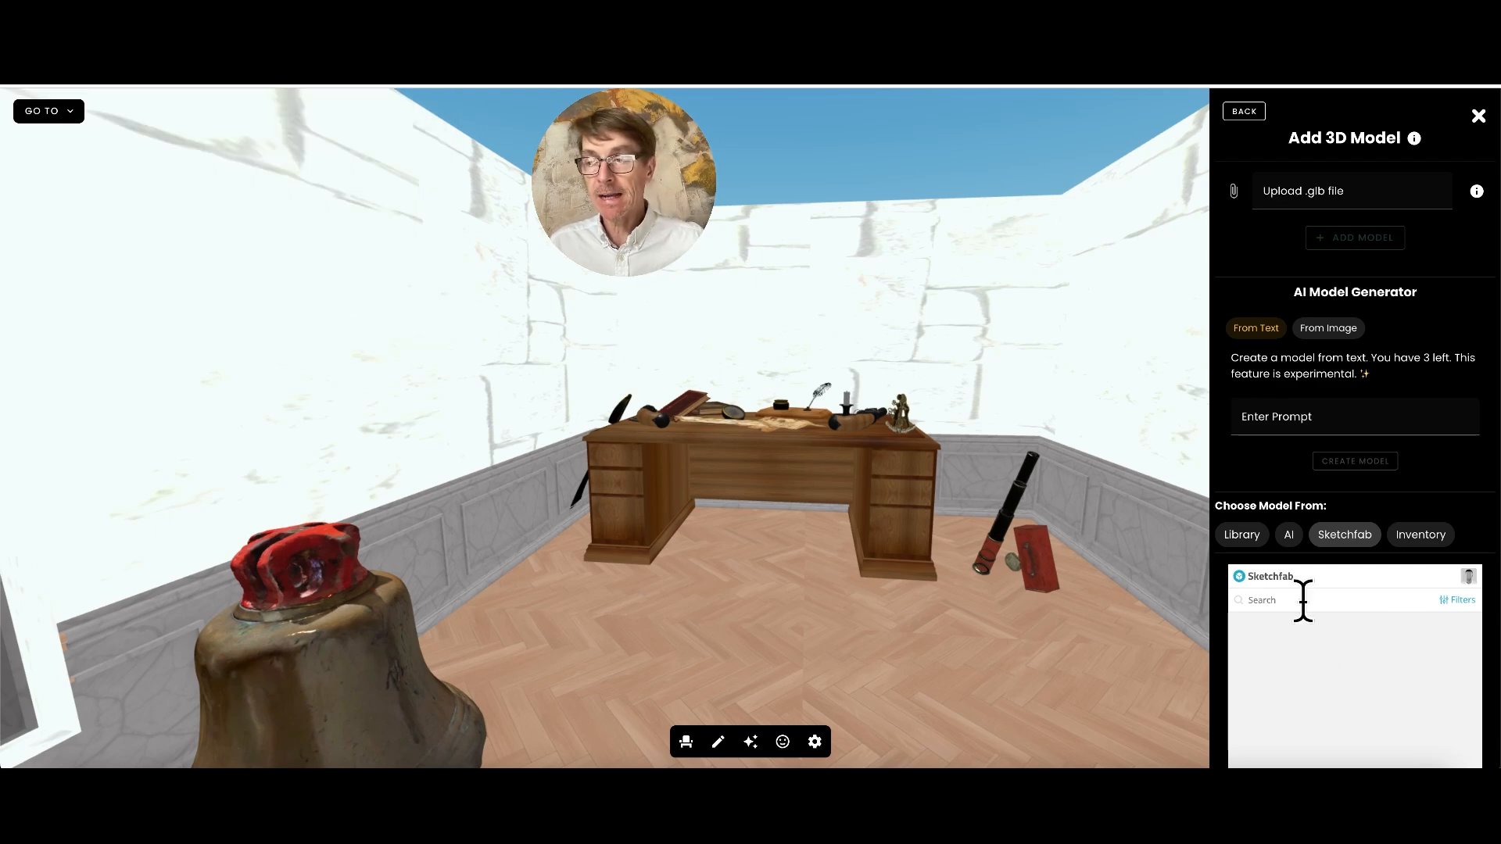
- Search Sketchfab for "captains desk" and look through the results for a pirate captain's desk model
scroll(1305, 603, down, 2)
click(1288, 446)
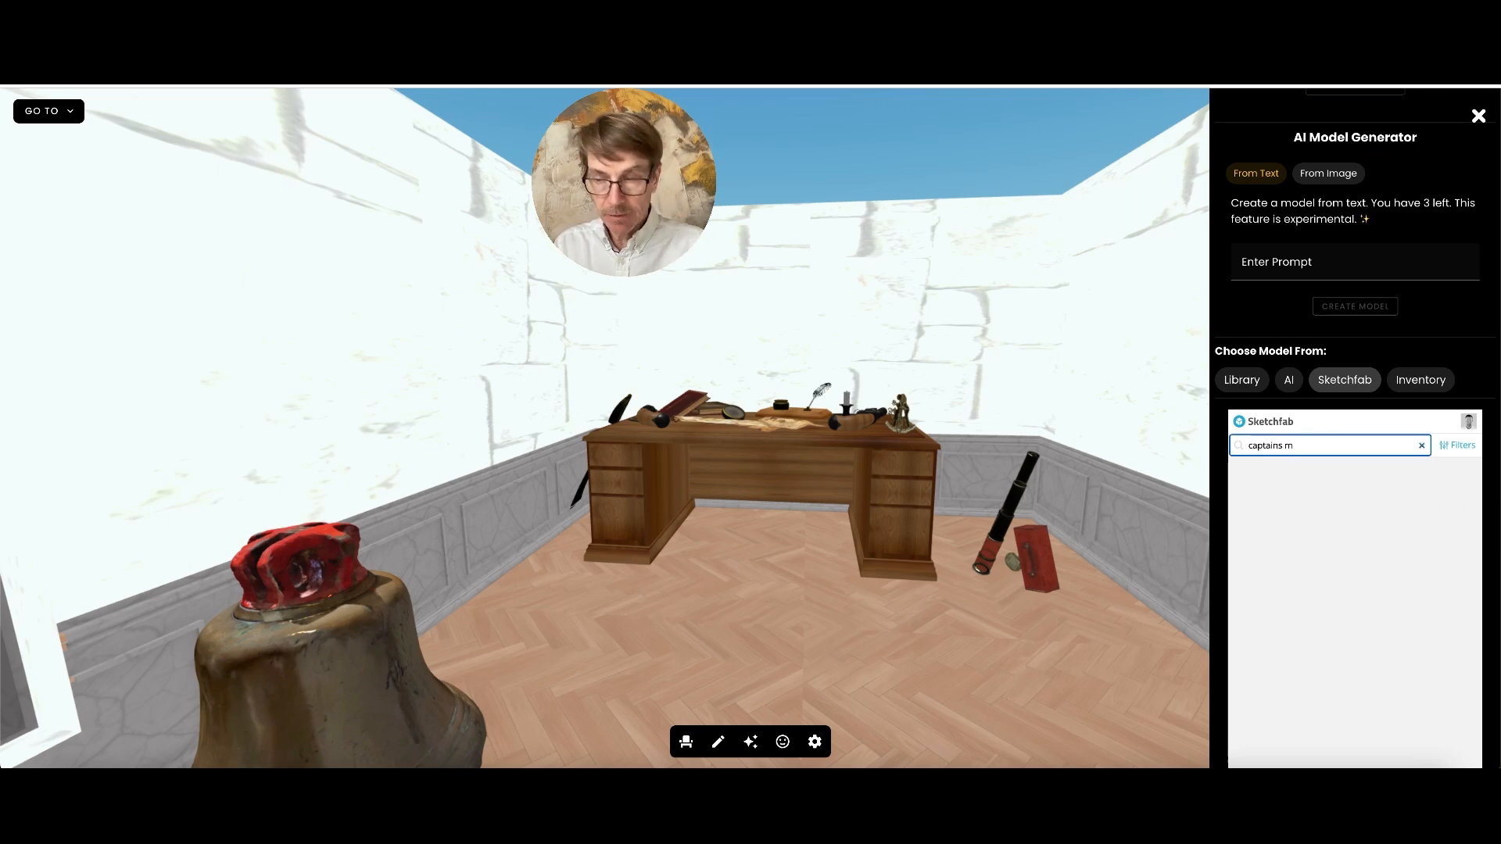
text(captains d)
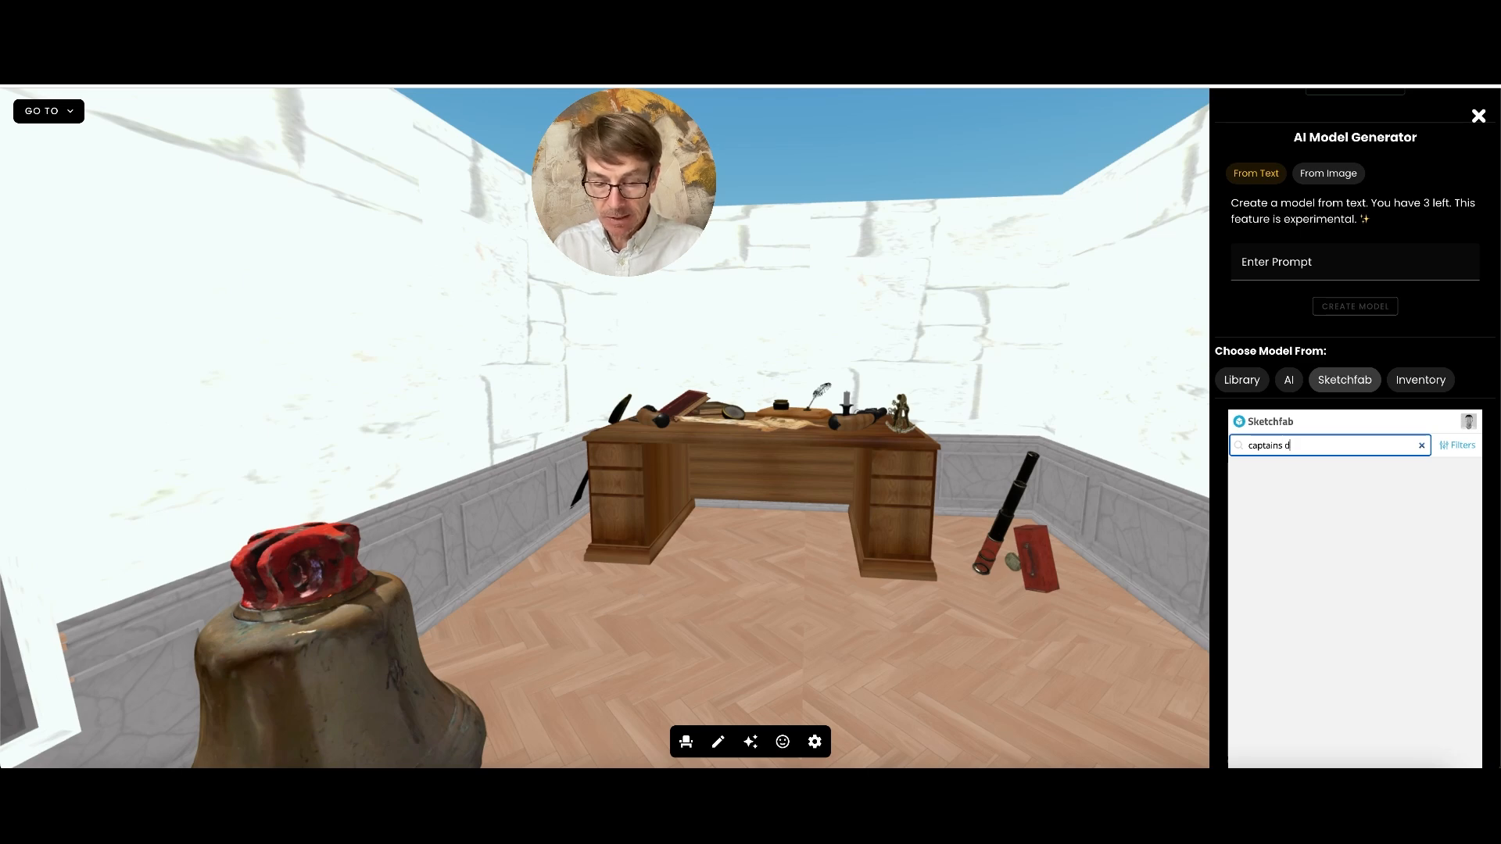
text(esk)
scroll(1354, 604, down, 5)
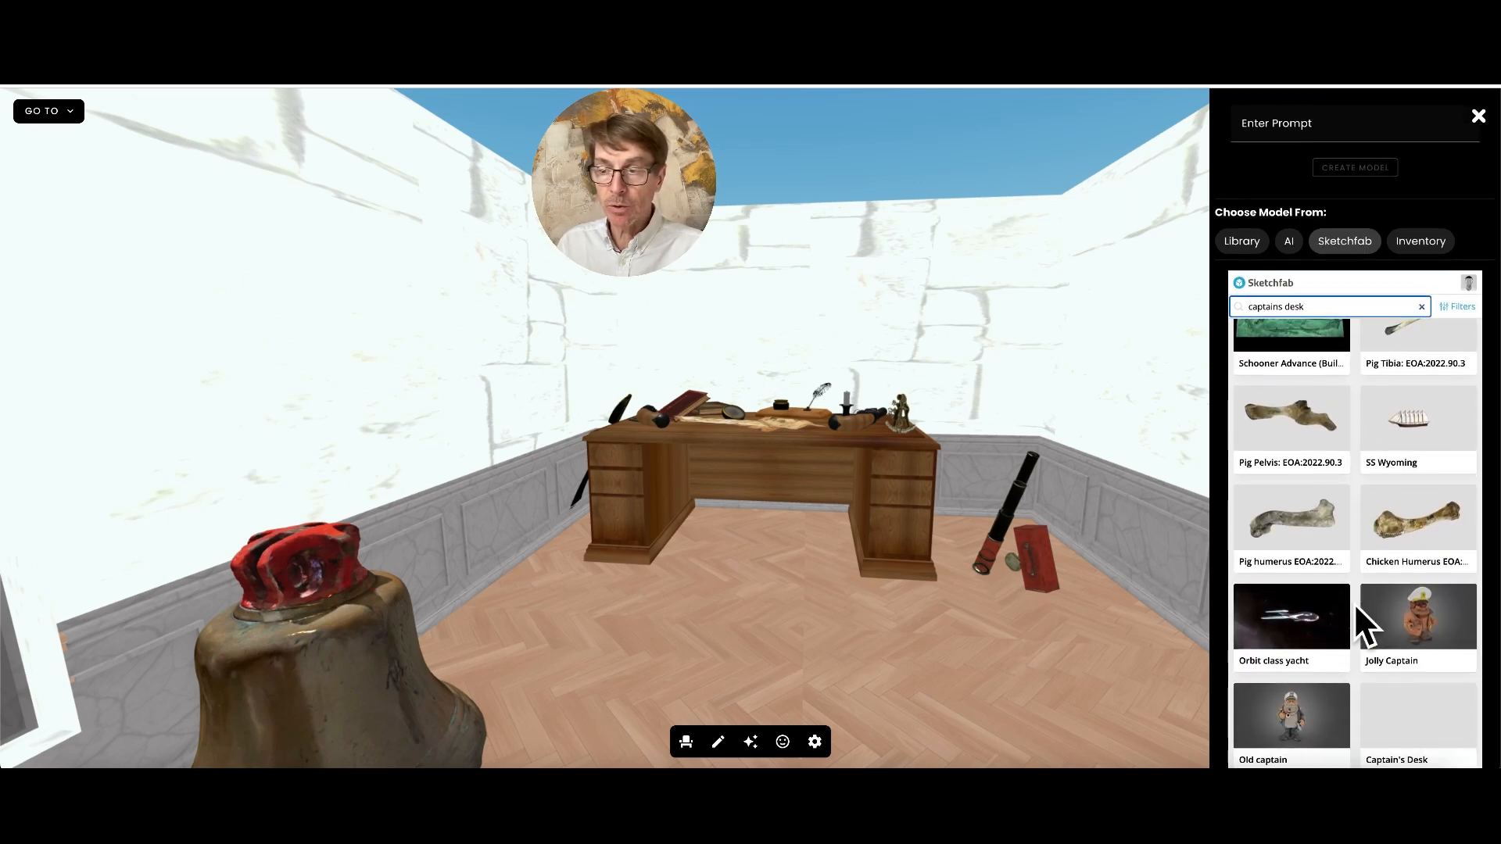
scroll(1355, 604, down, 3)
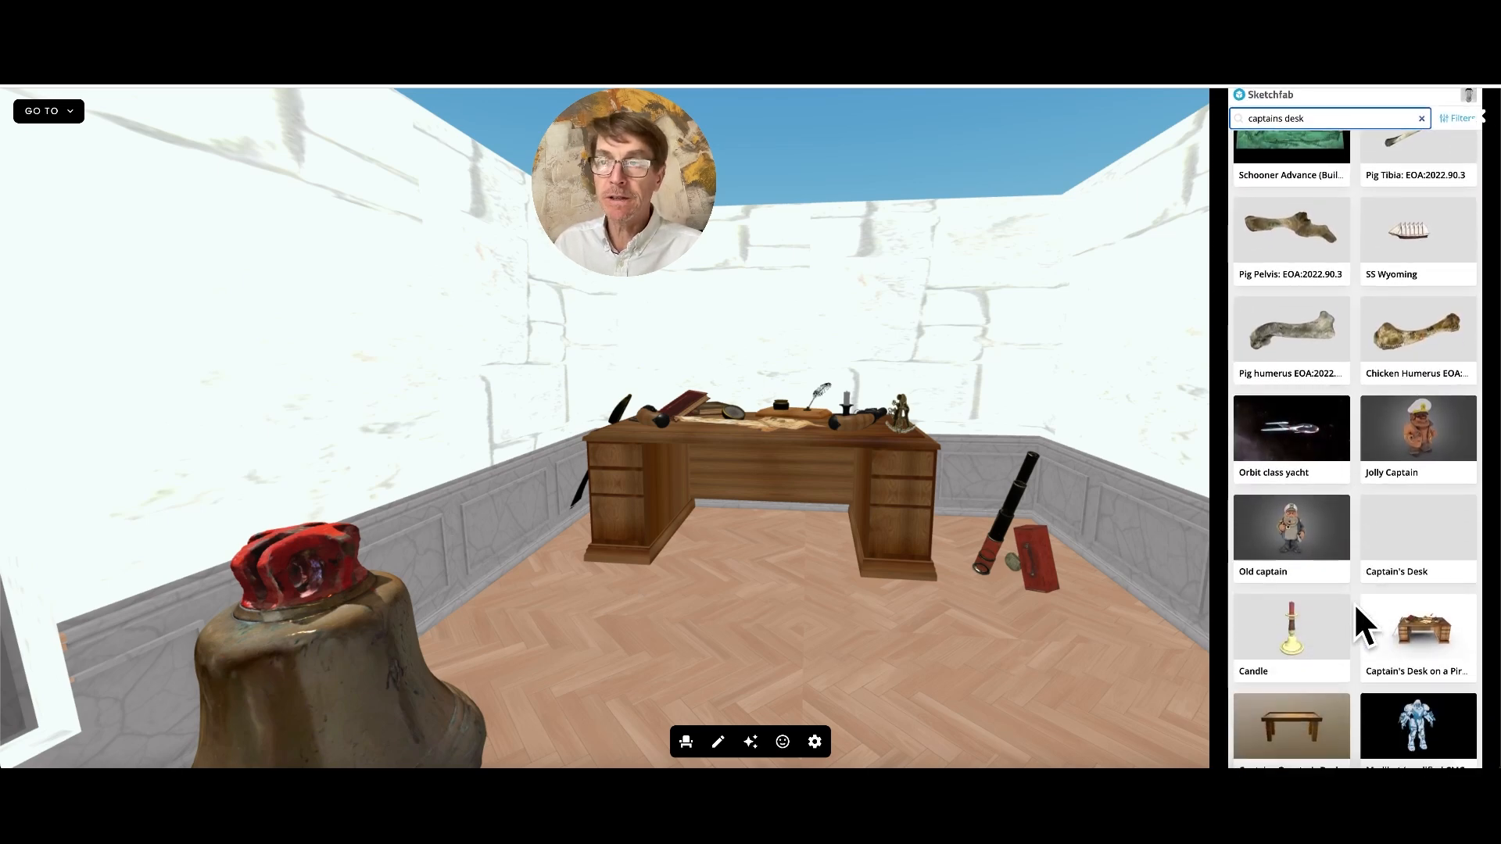
scroll(1354, 604, down, 1)
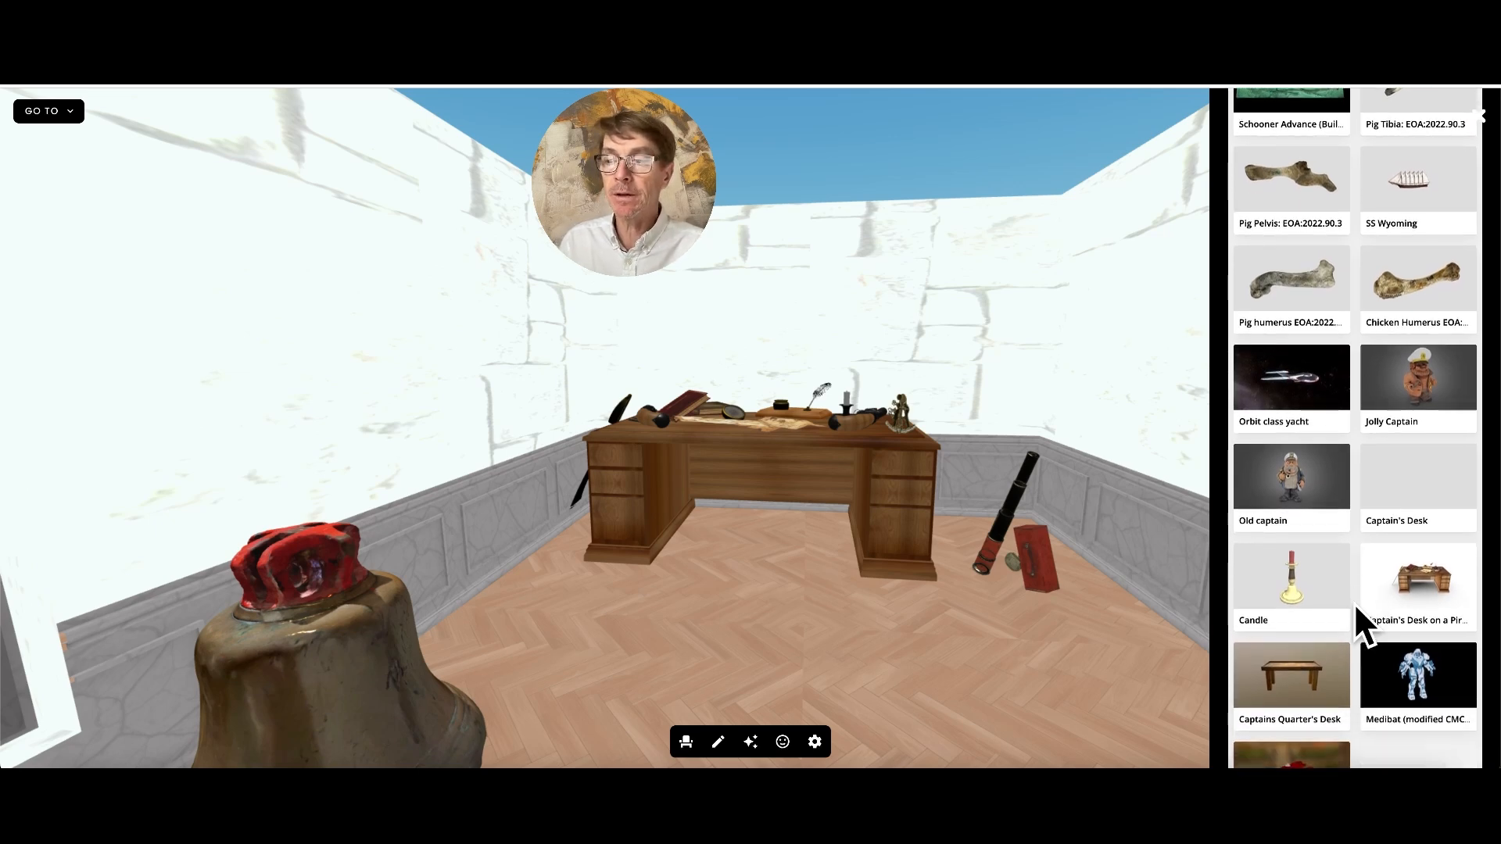
scroll(1354, 602, down, 1)
scroll(1354, 603, down, 1)
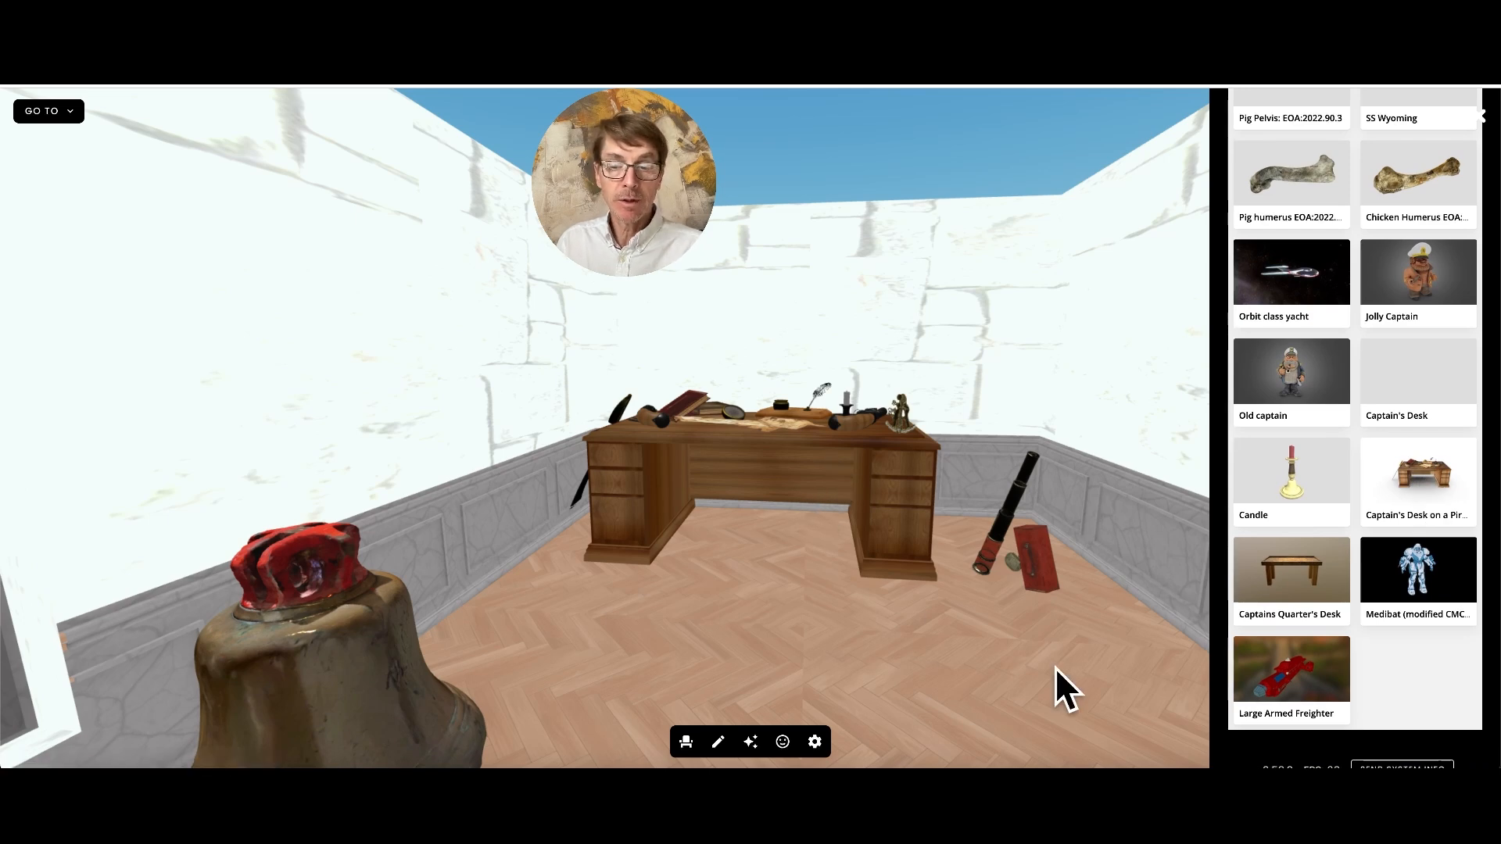
- Approach the desk and inspect the treasure map's name, lock and zoom settings in edit mode, leaving edit mode when done
drag(1053, 668, 1016, 666)
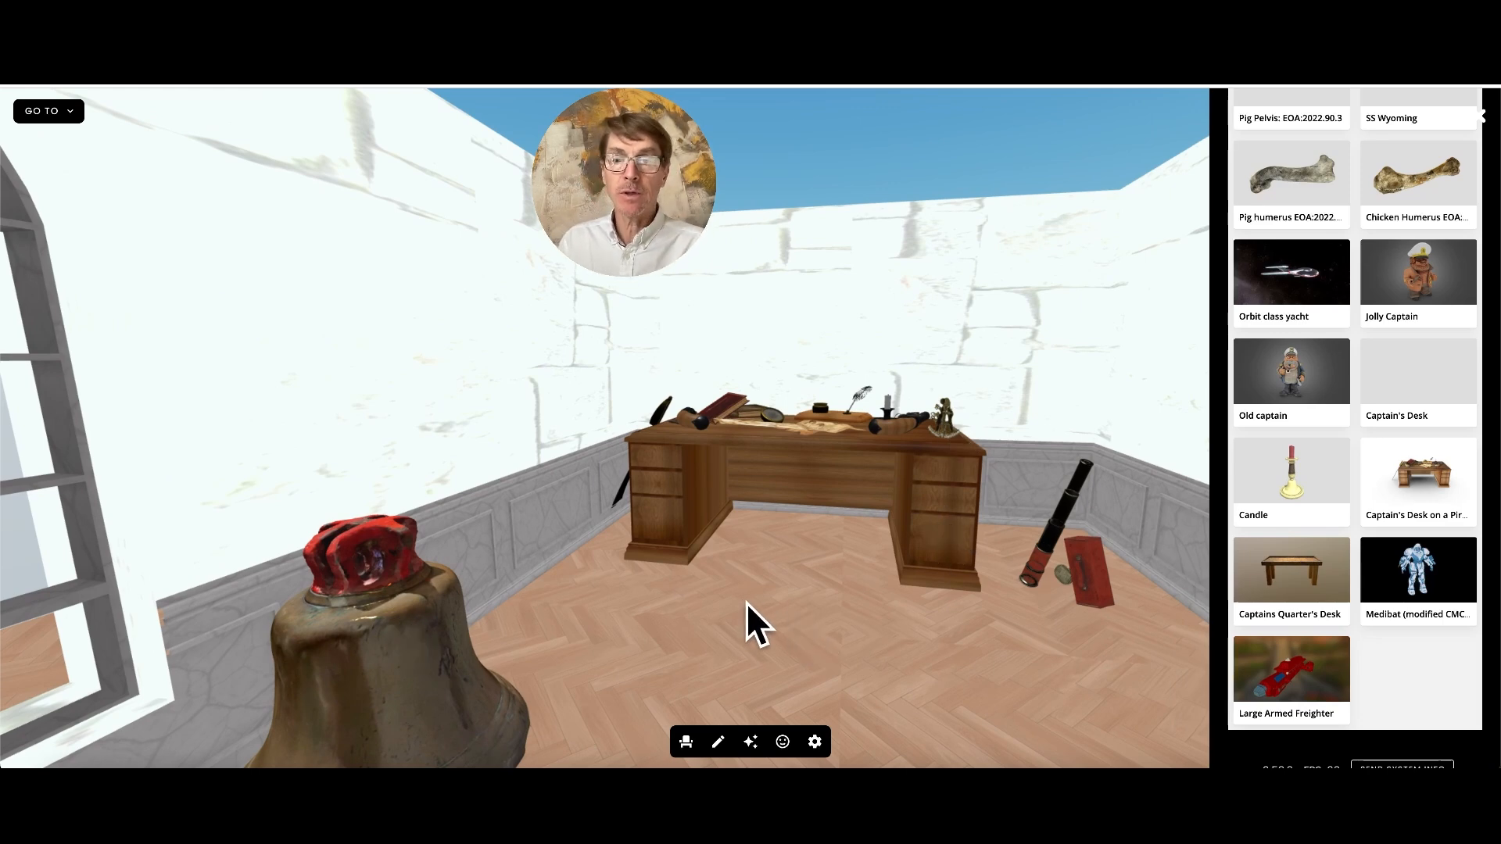
drag(735, 642, 793, 638)
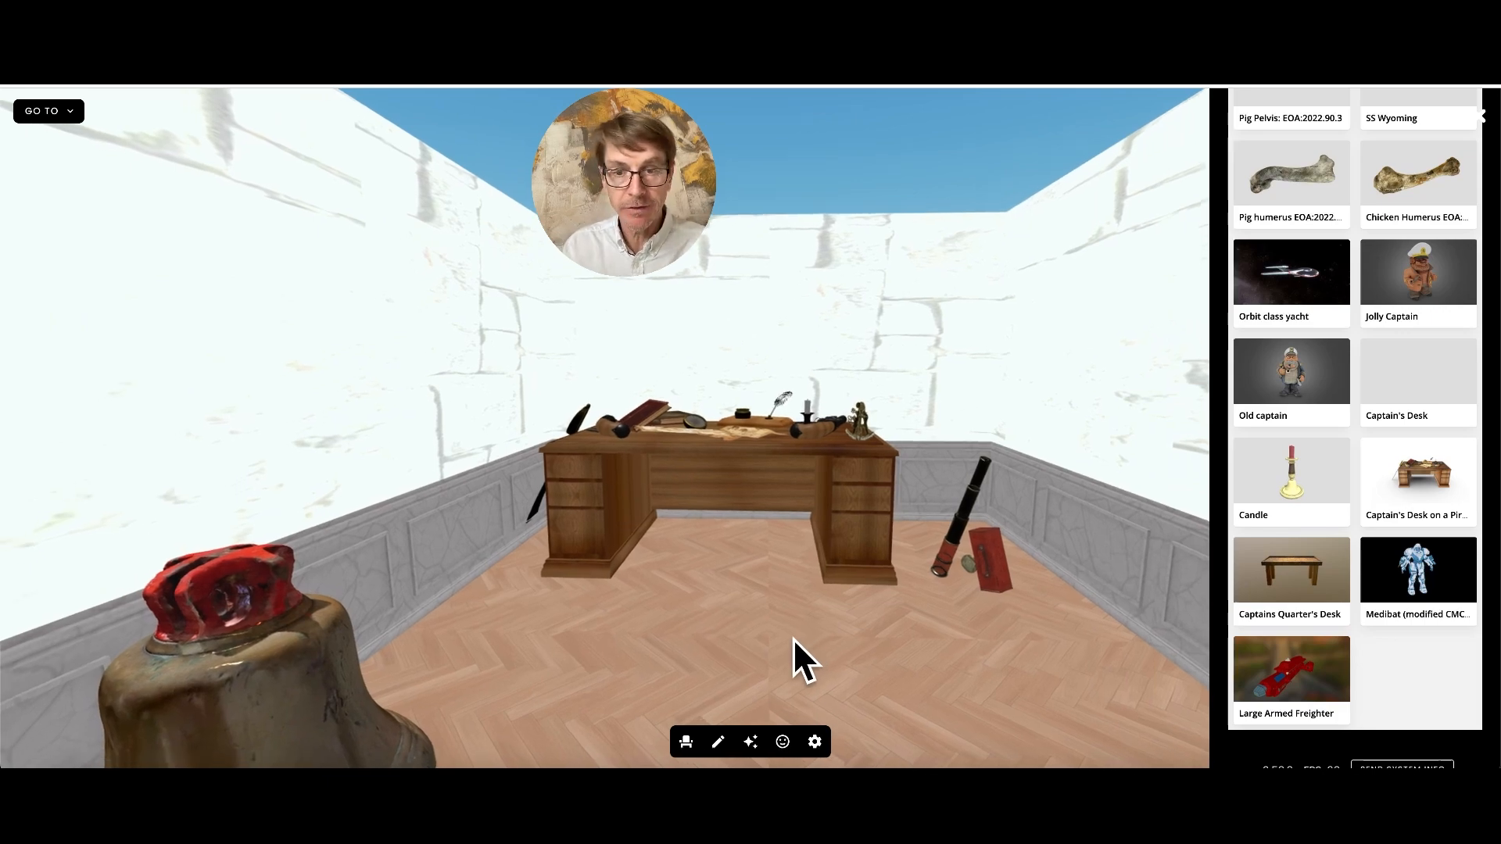
key(w)
drag(808, 635, 800, 580)
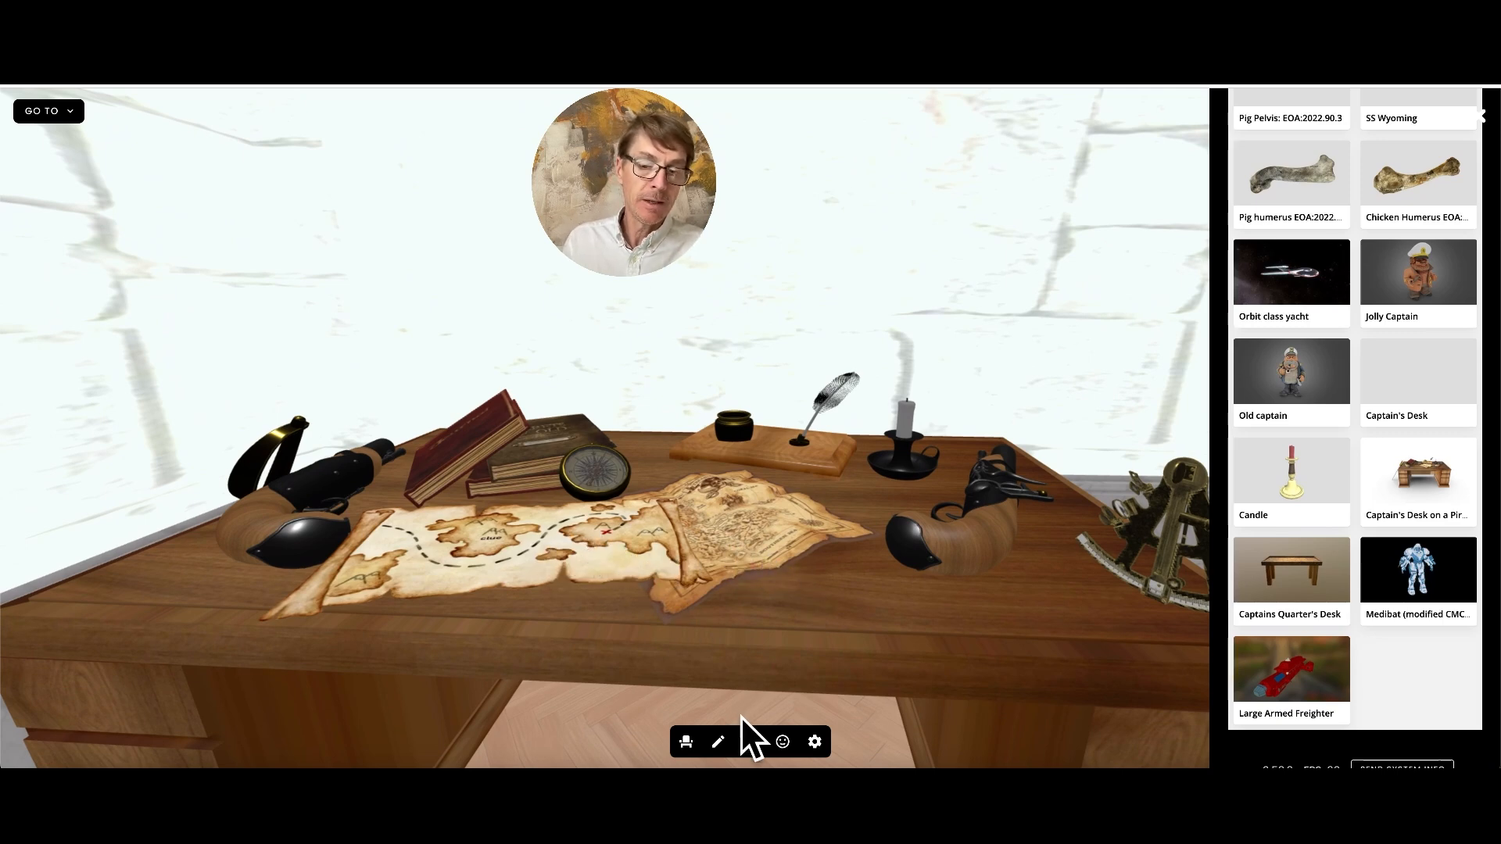
click(717, 741)
click(586, 556)
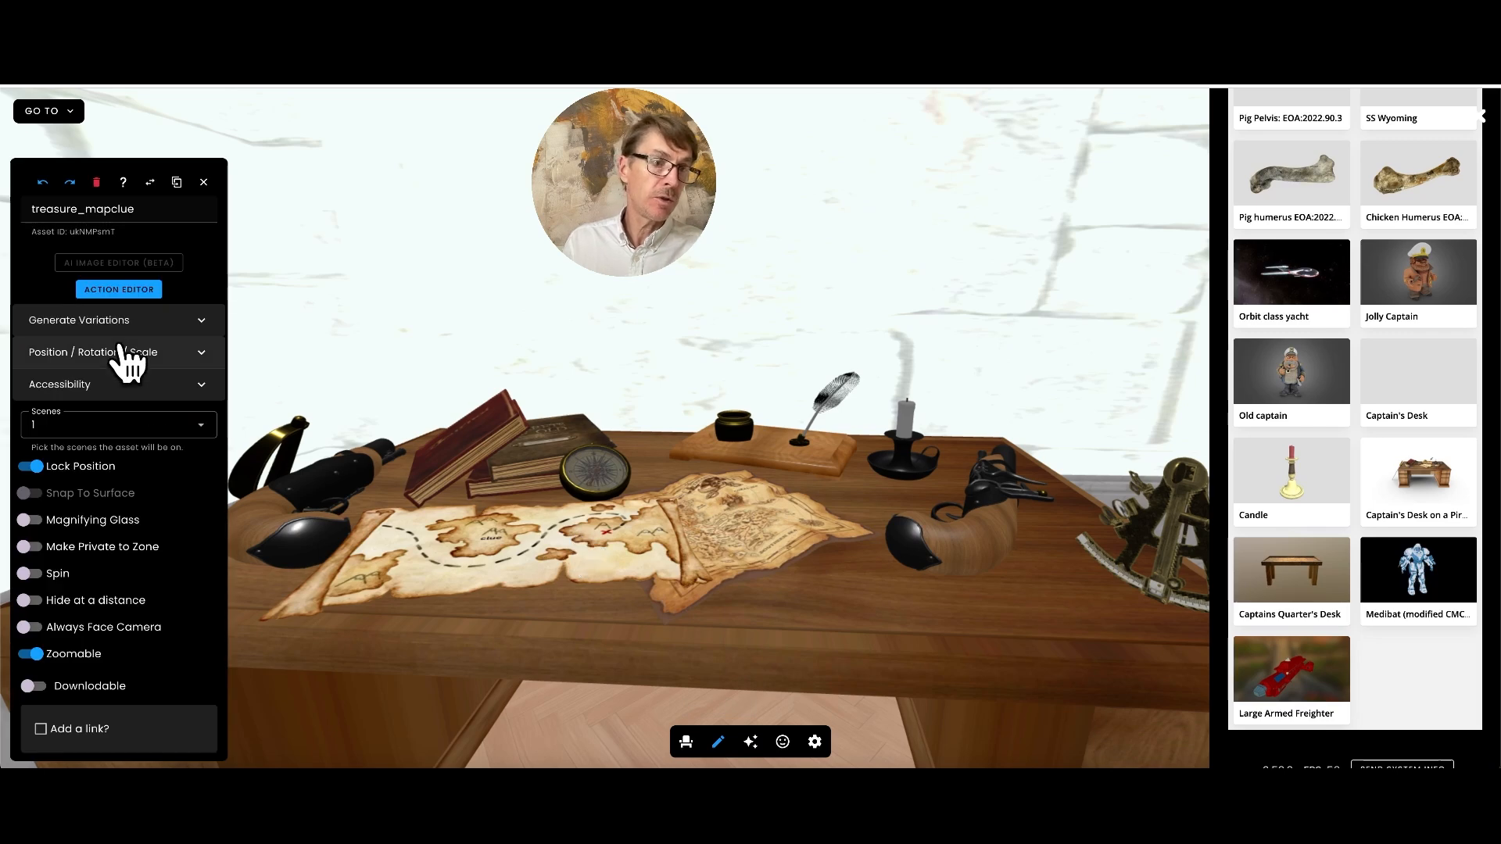
click(145, 208)
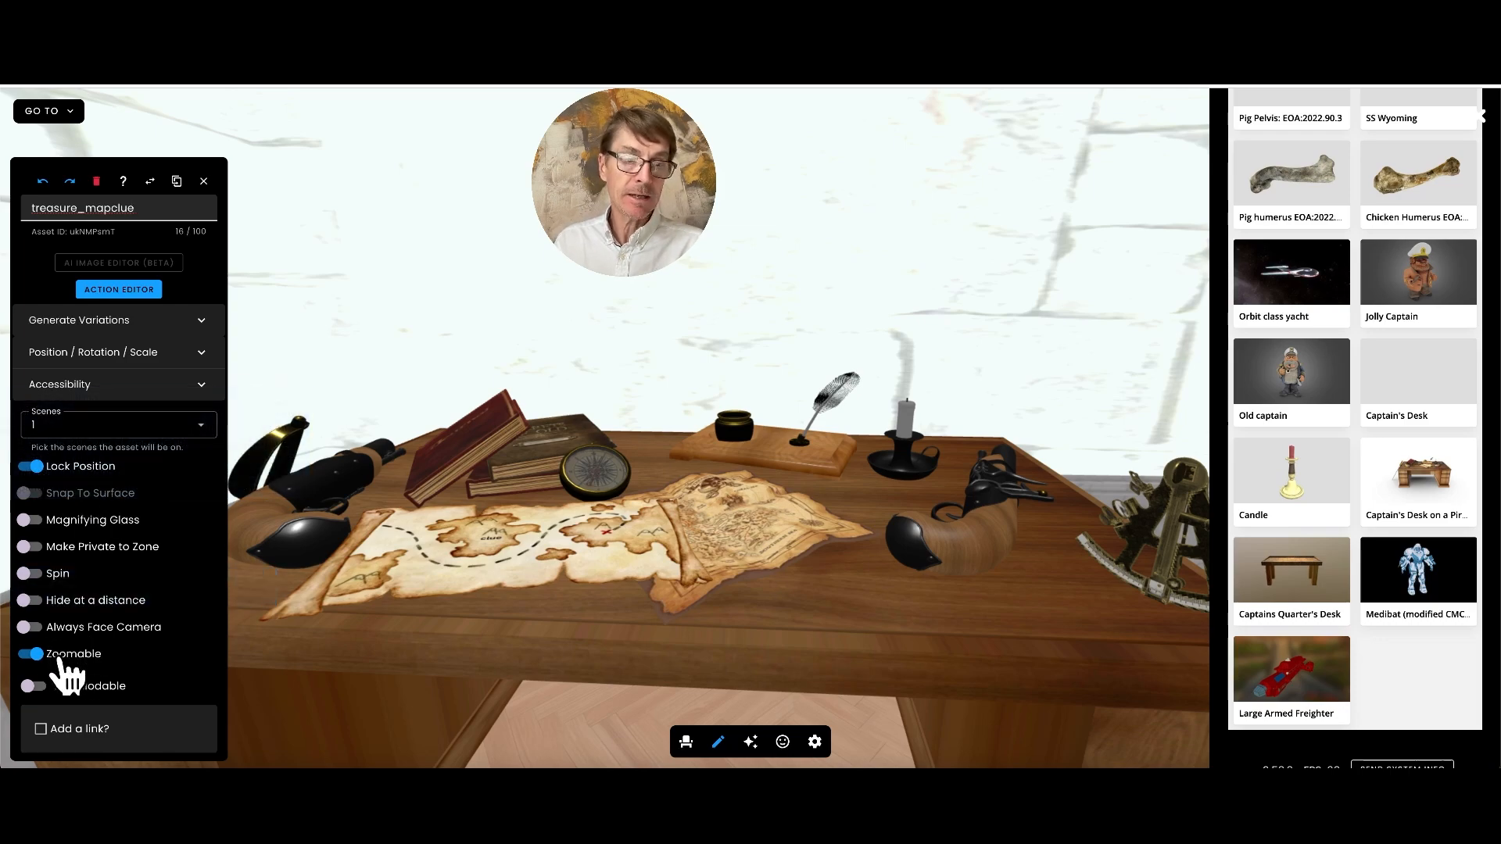
click(717, 742)
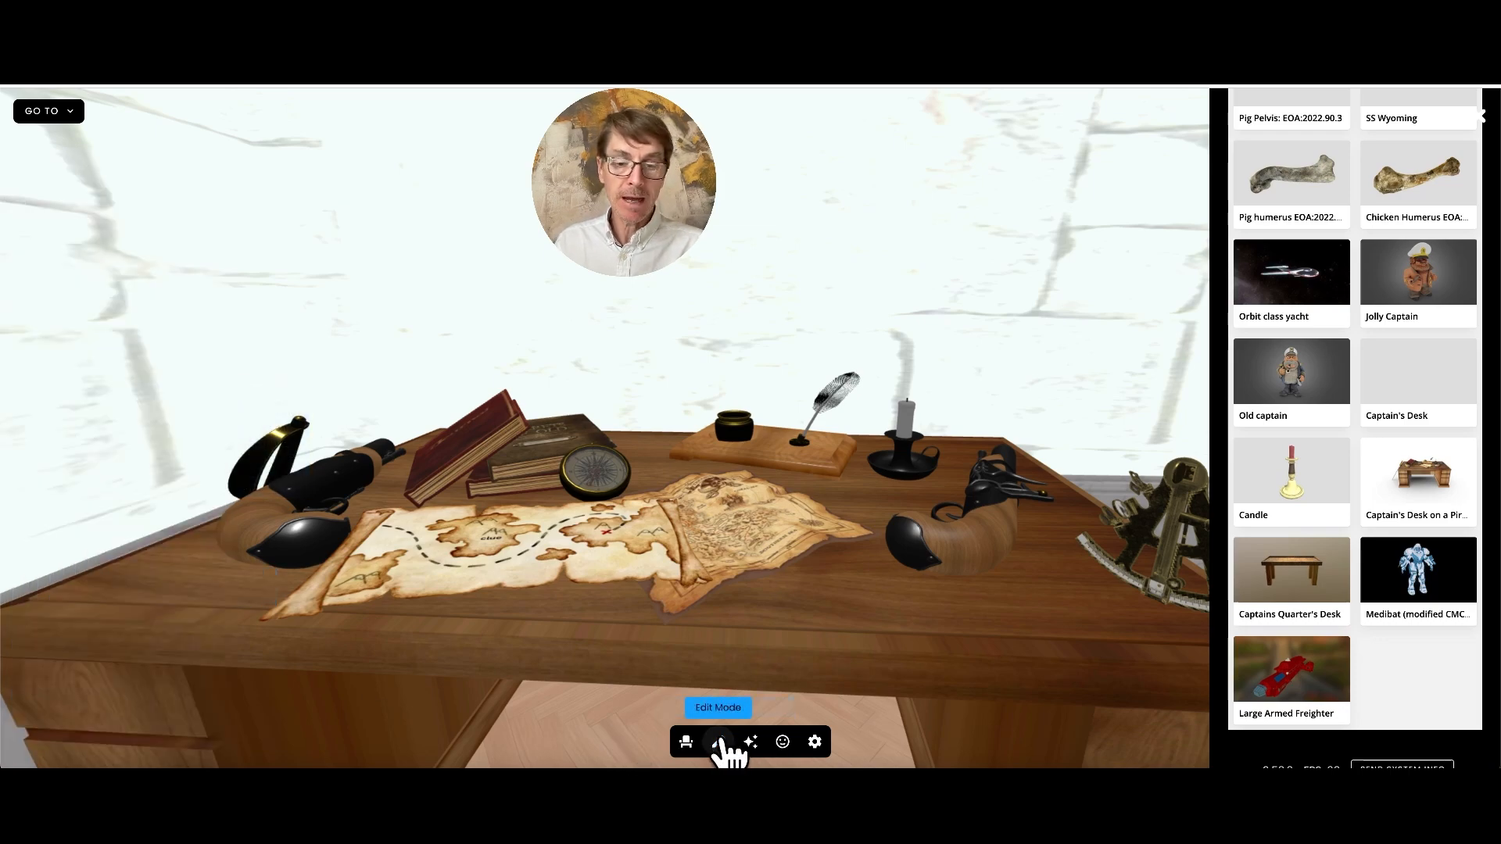
- Test the treasure map on the desk as a visitor by zooming in on its clue and closing the enlarged view, twice
key(Down)
key(Right)
key(Up)
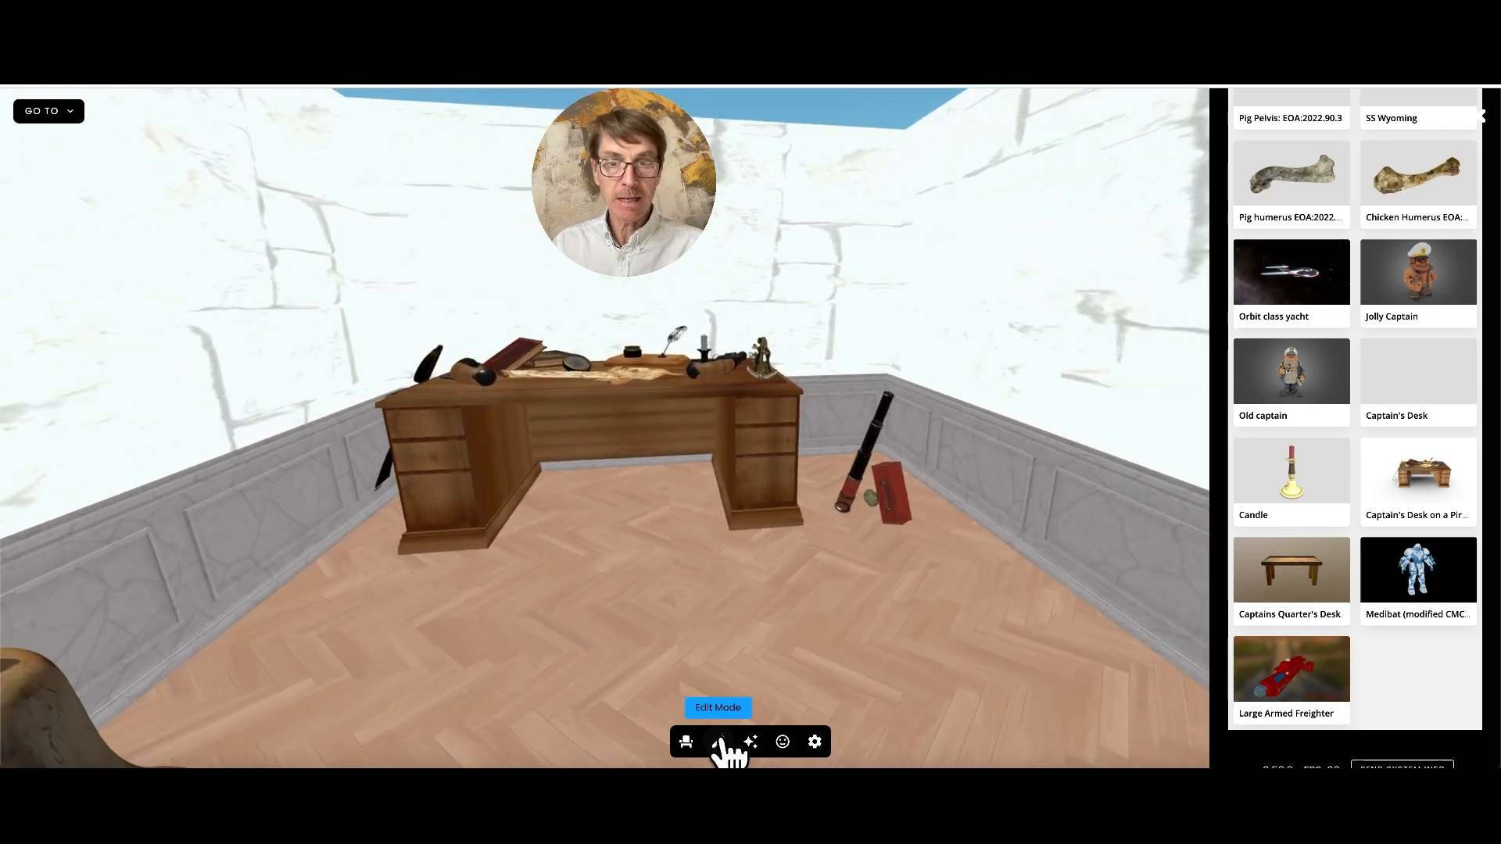
key(Up)
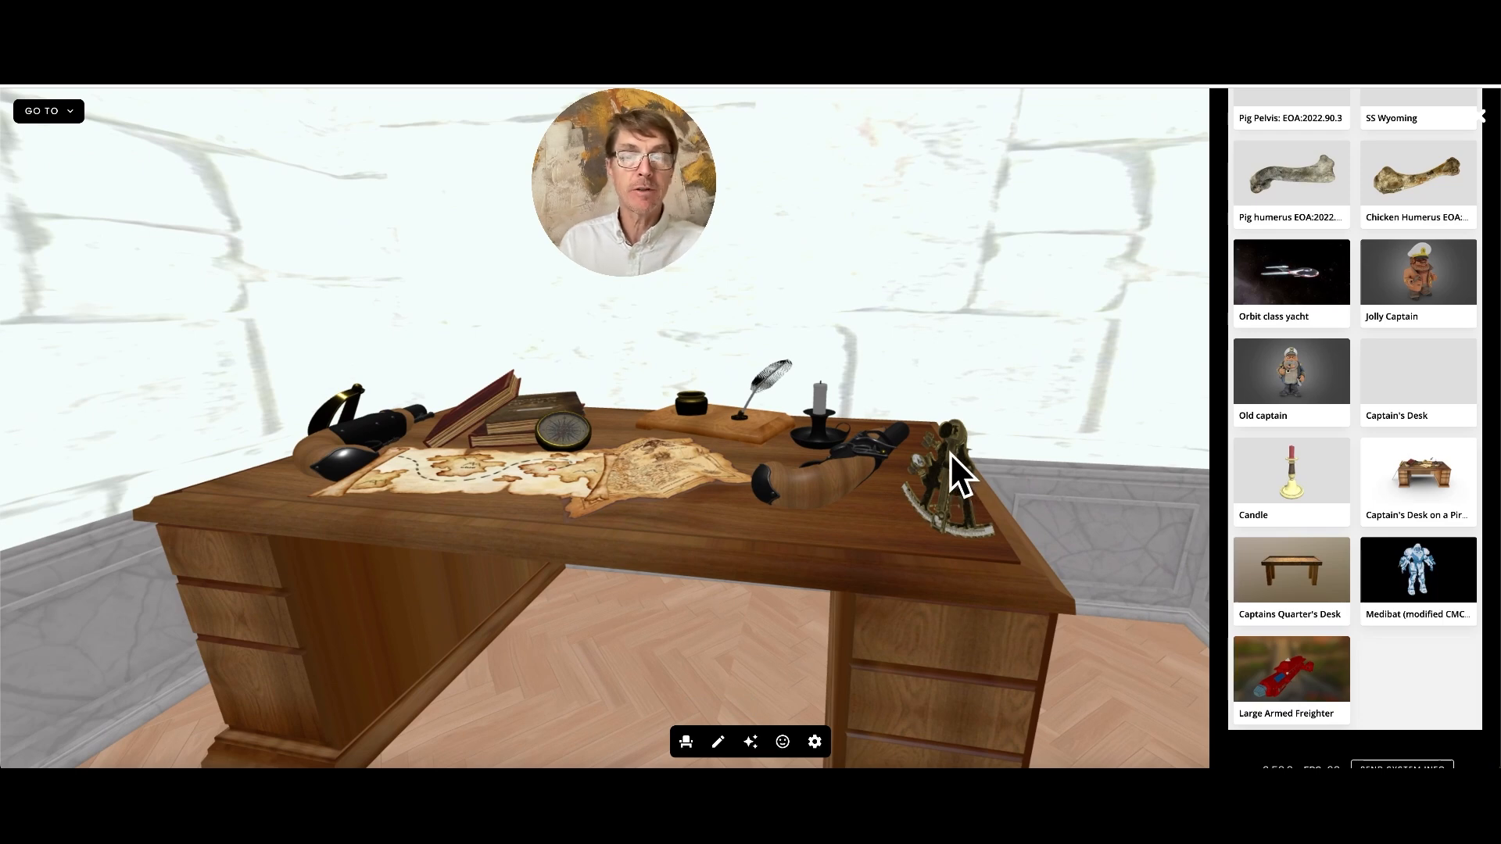
click(536, 474)
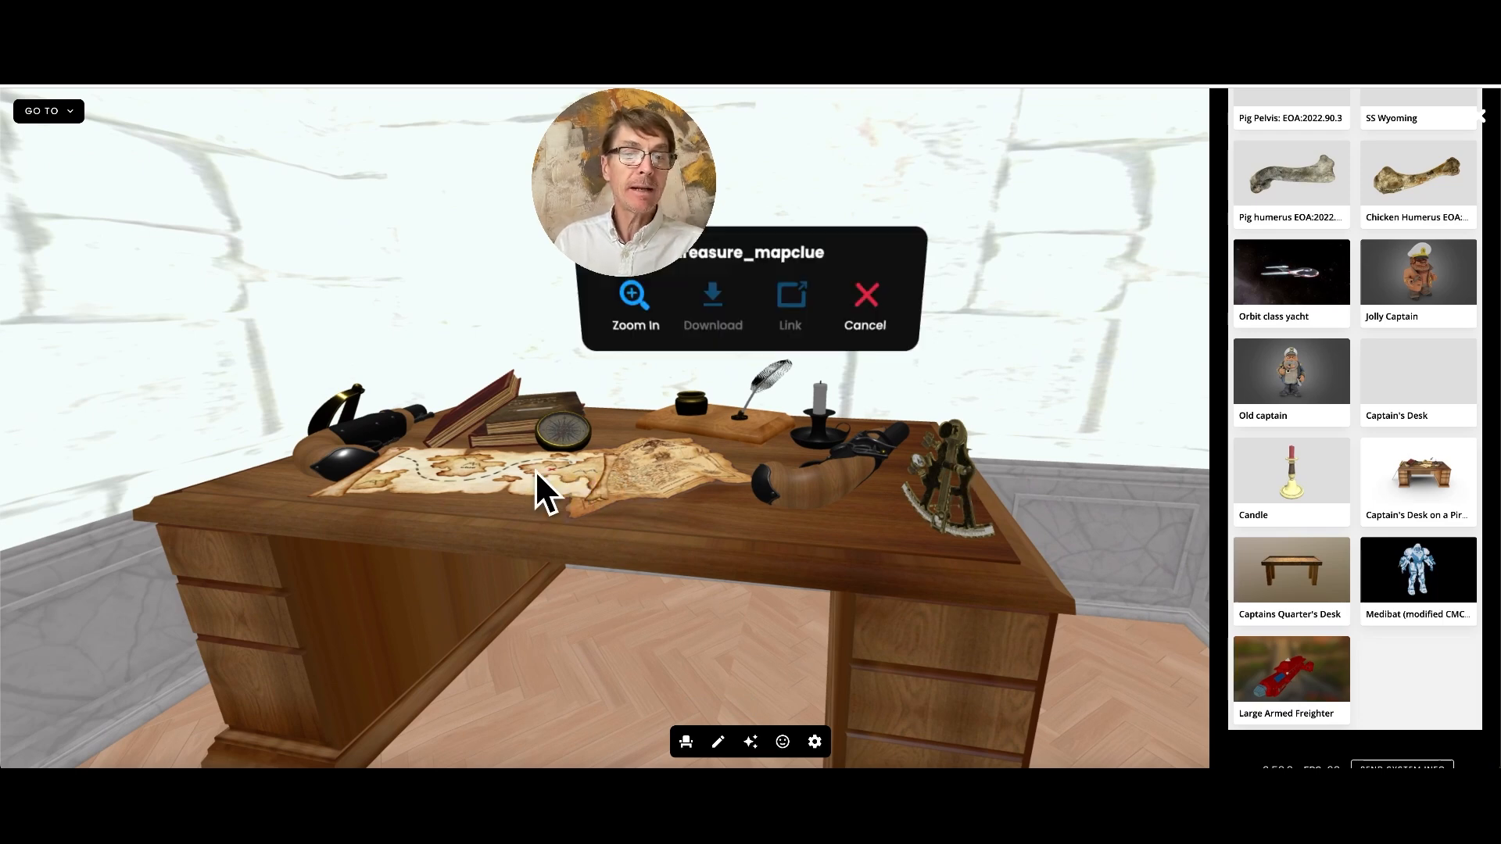
click(635, 301)
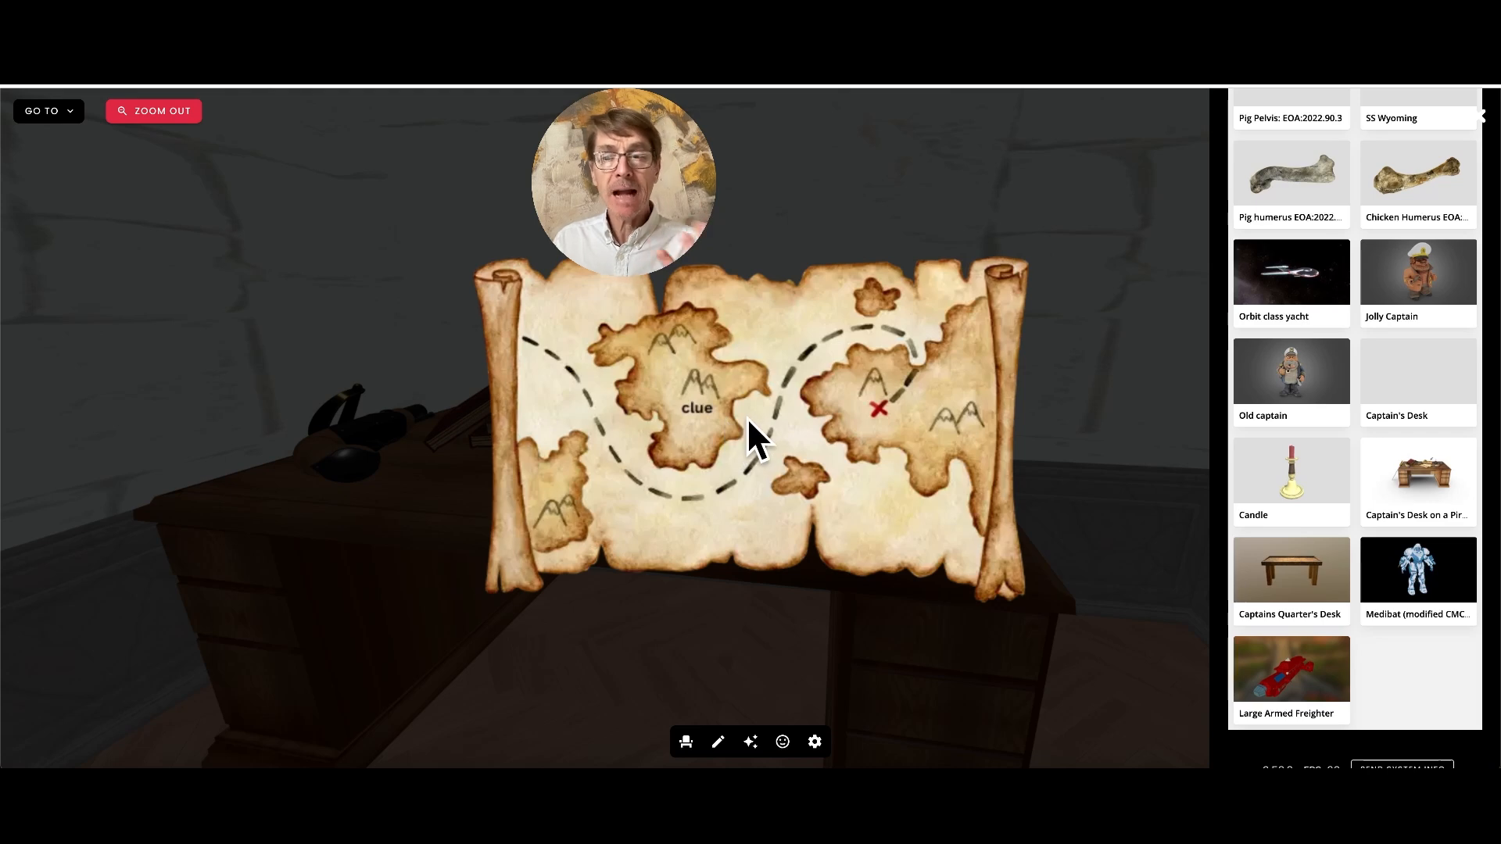
click(221, 362)
click(545, 461)
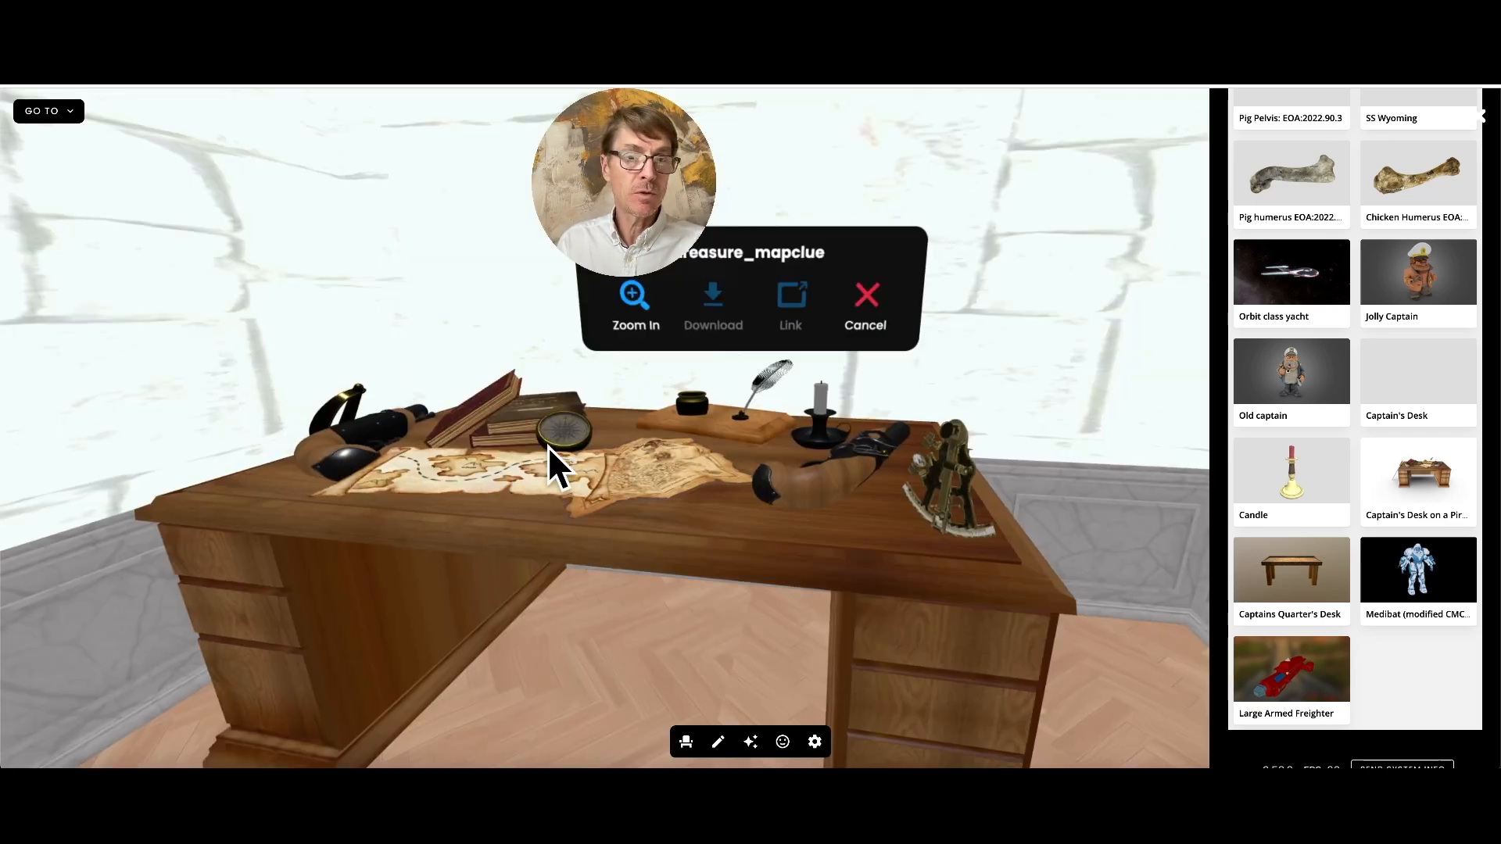
click(637, 297)
click(247, 415)
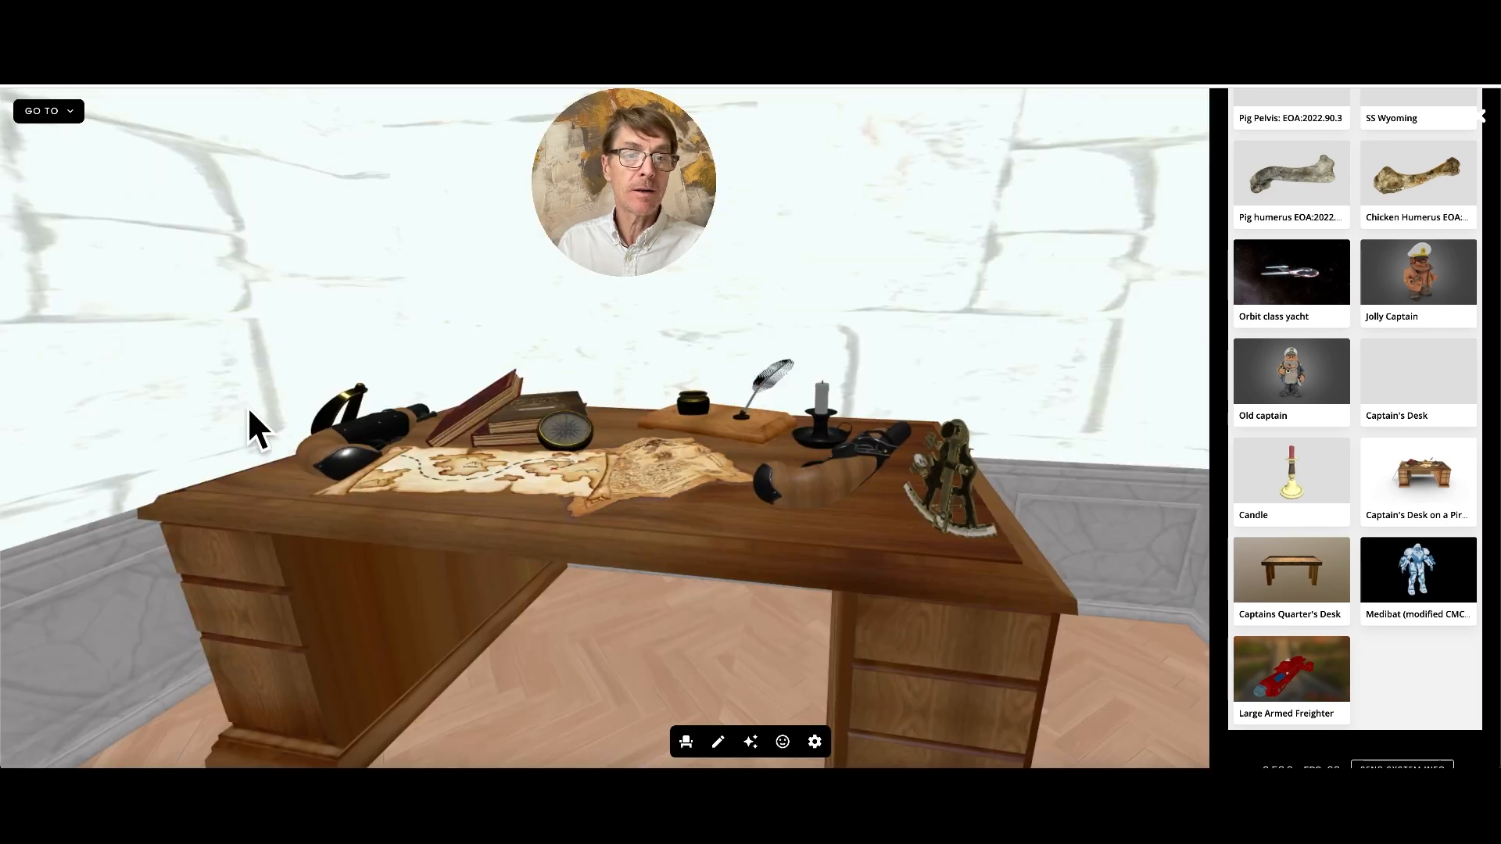
- Rename the desk model as "captains desk" in edit mode and leave edit mode
key(Down)
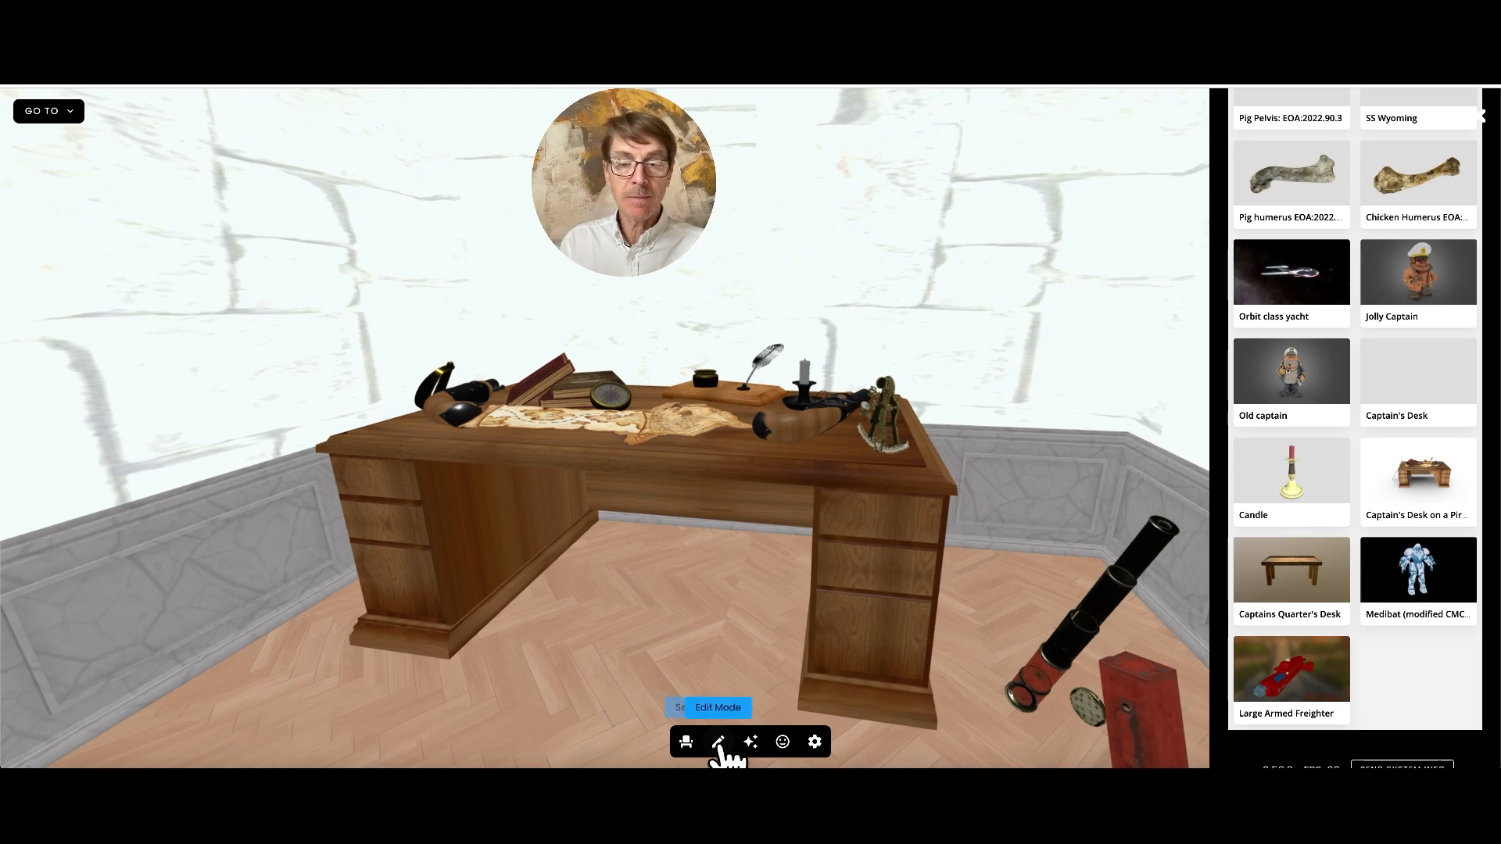
click(739, 743)
click(711, 440)
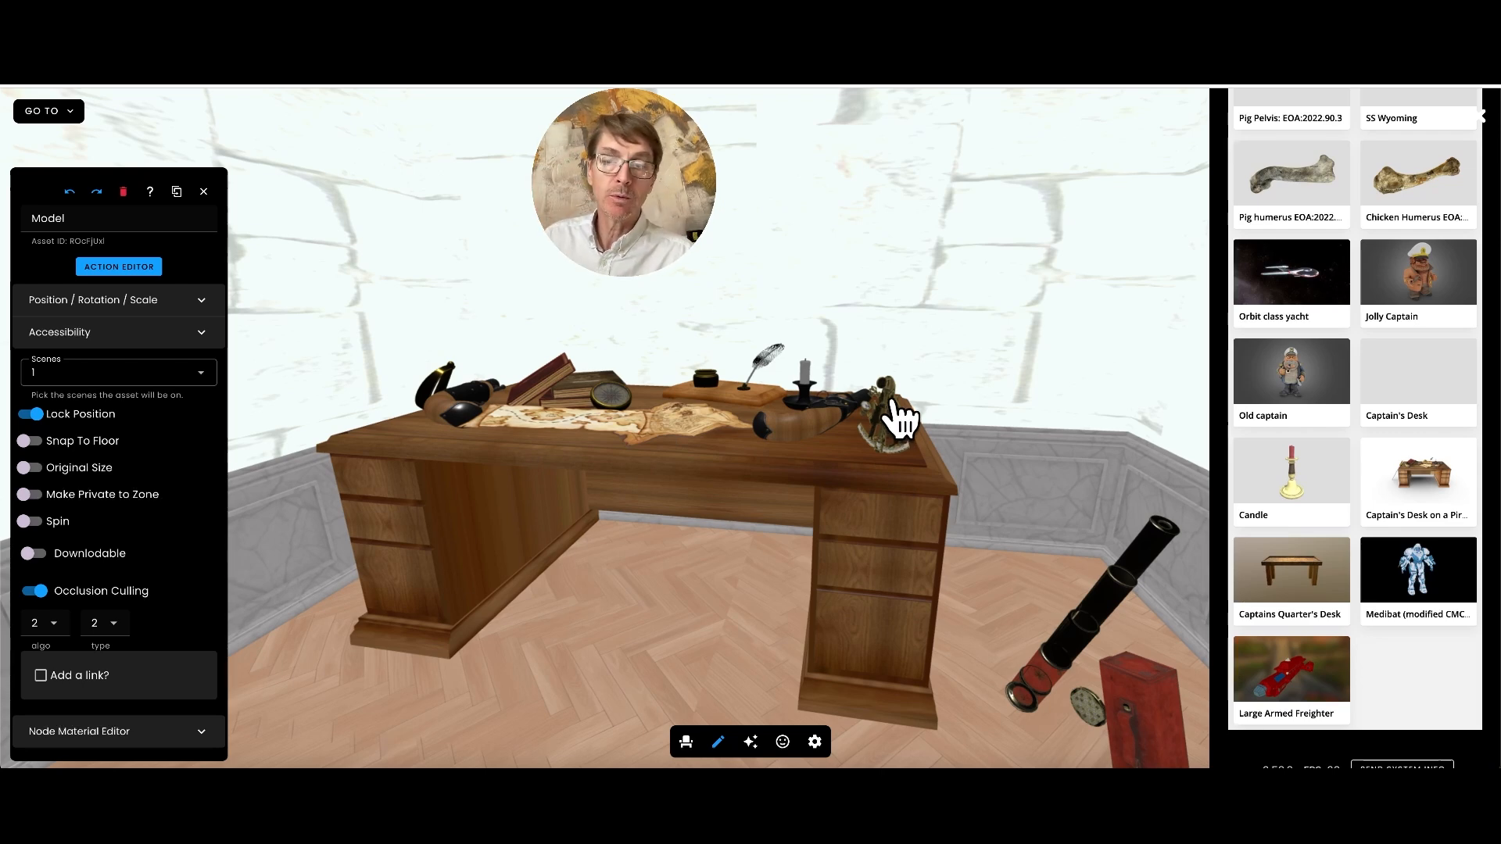
click(62, 217)
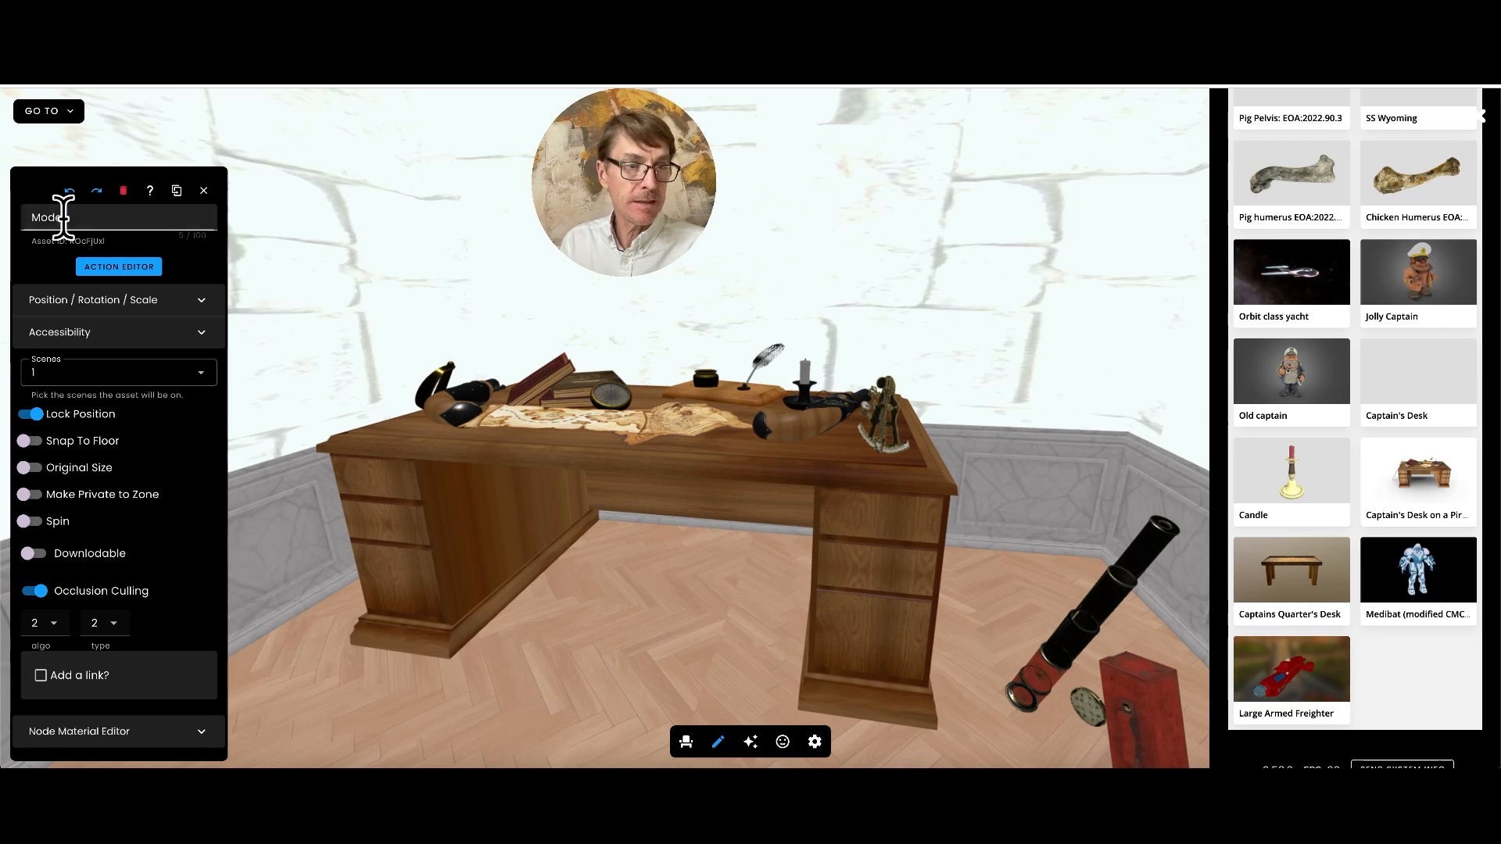
drag(63, 218, 14, 219)
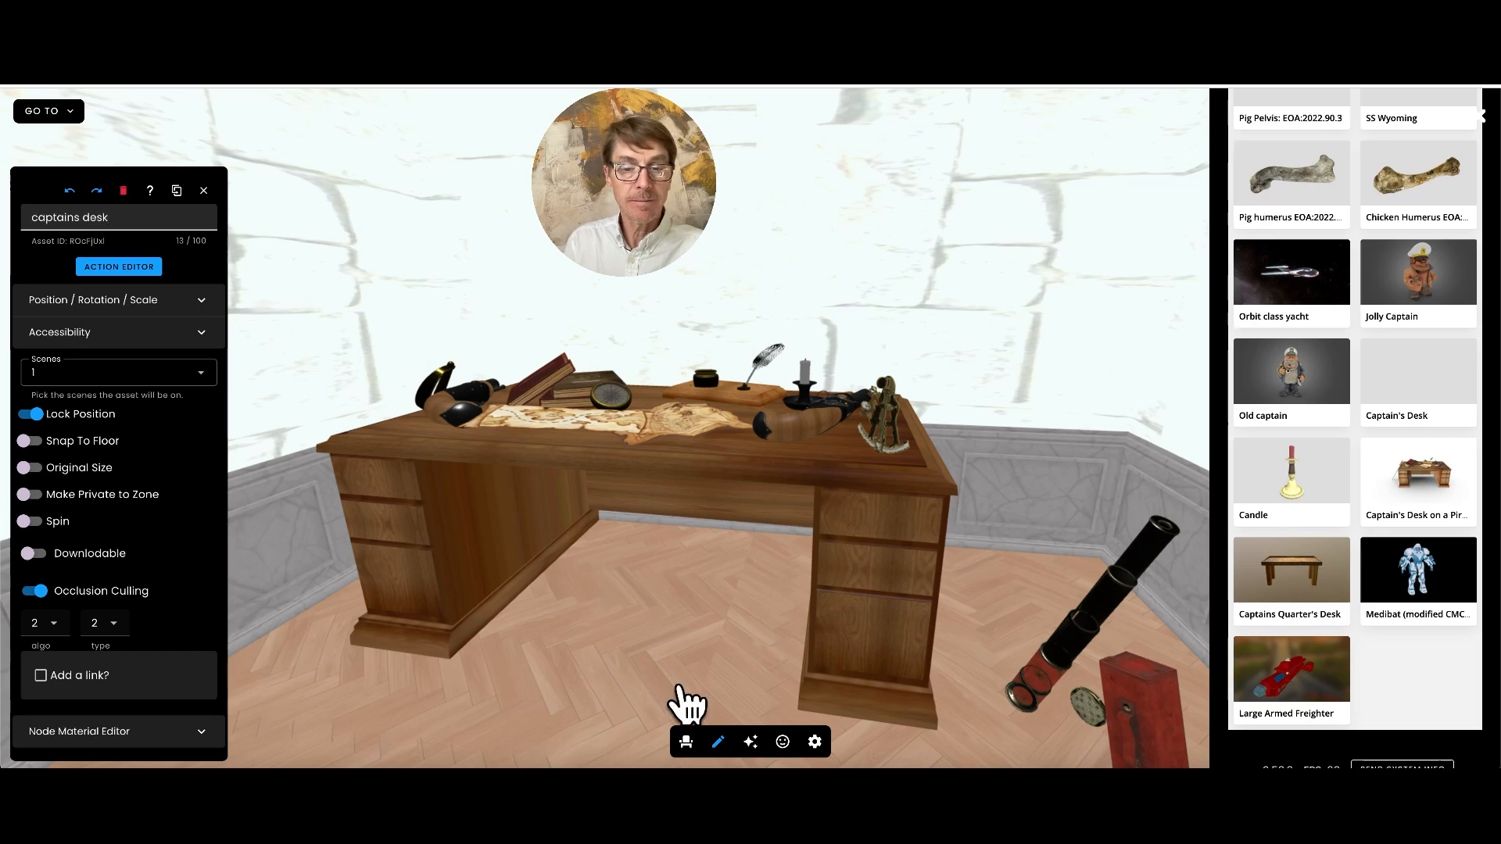
click(718, 741)
- Select the bell model in edit mode and turn on Lock Position for it
key(Down)
key(Left)
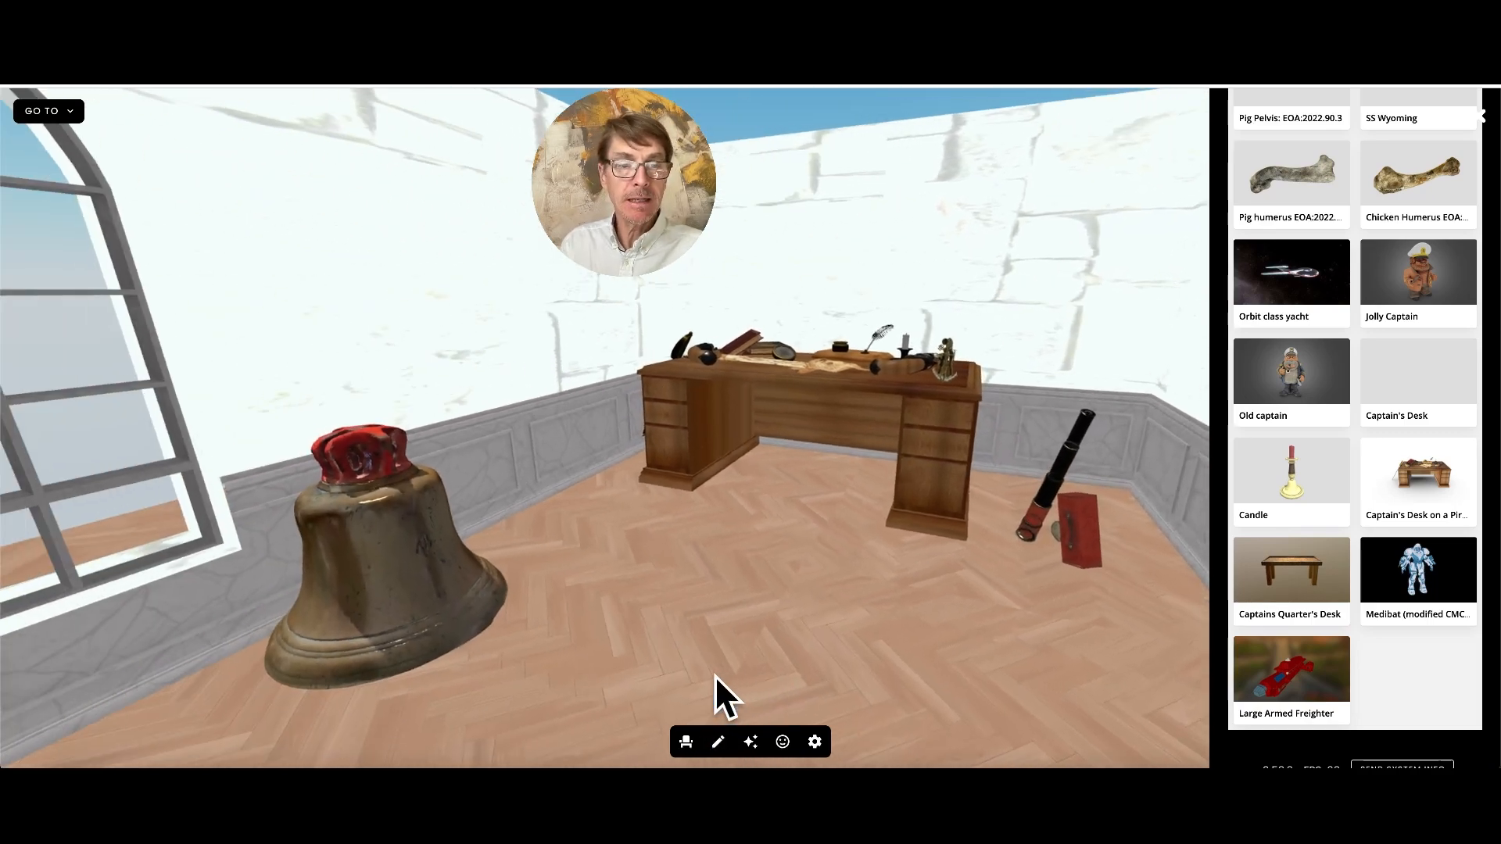
click(719, 740)
click(381, 532)
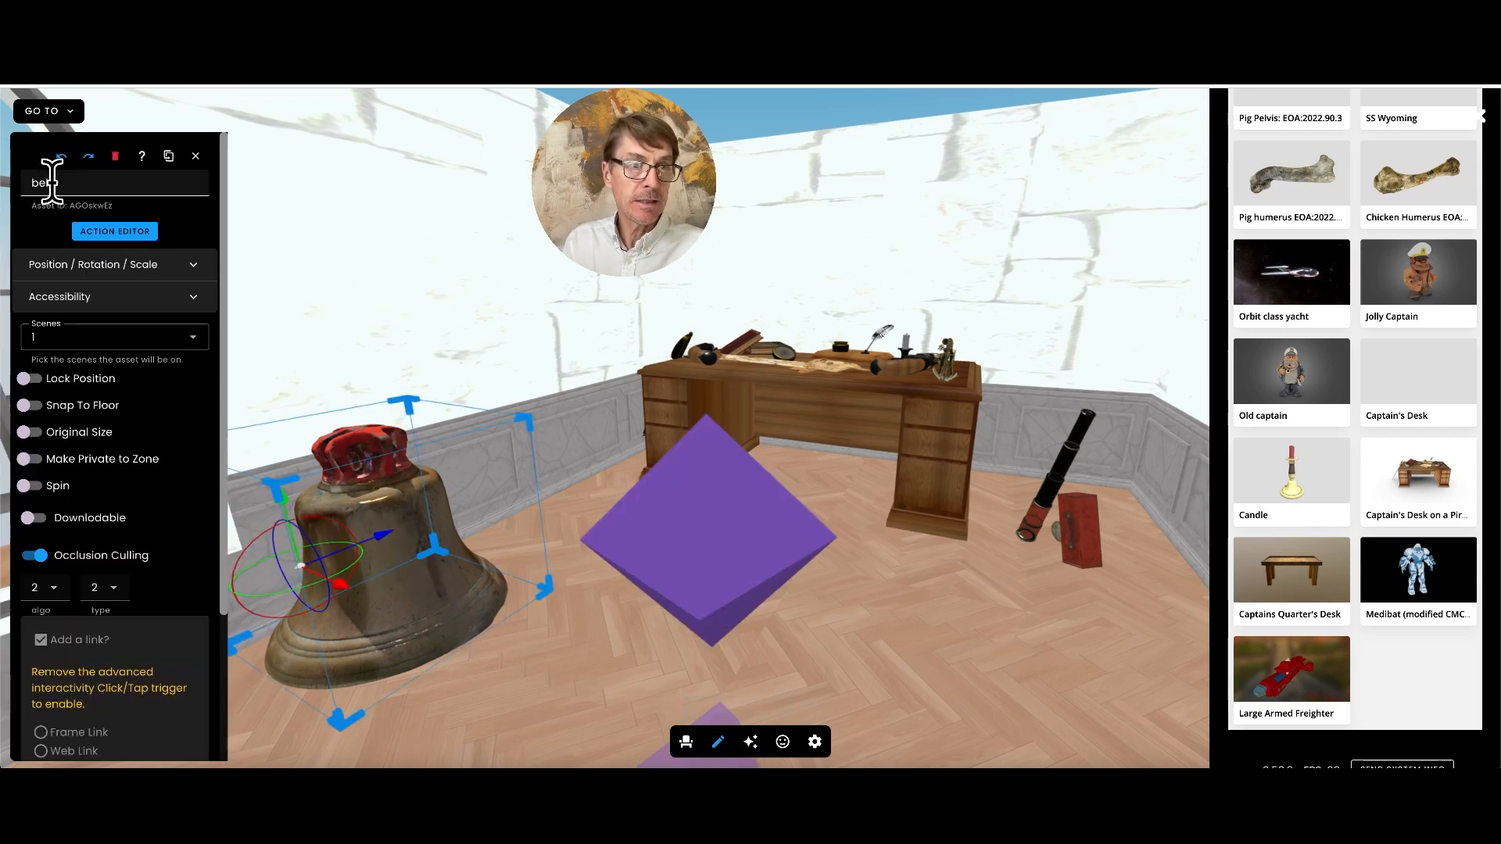
click(33, 379)
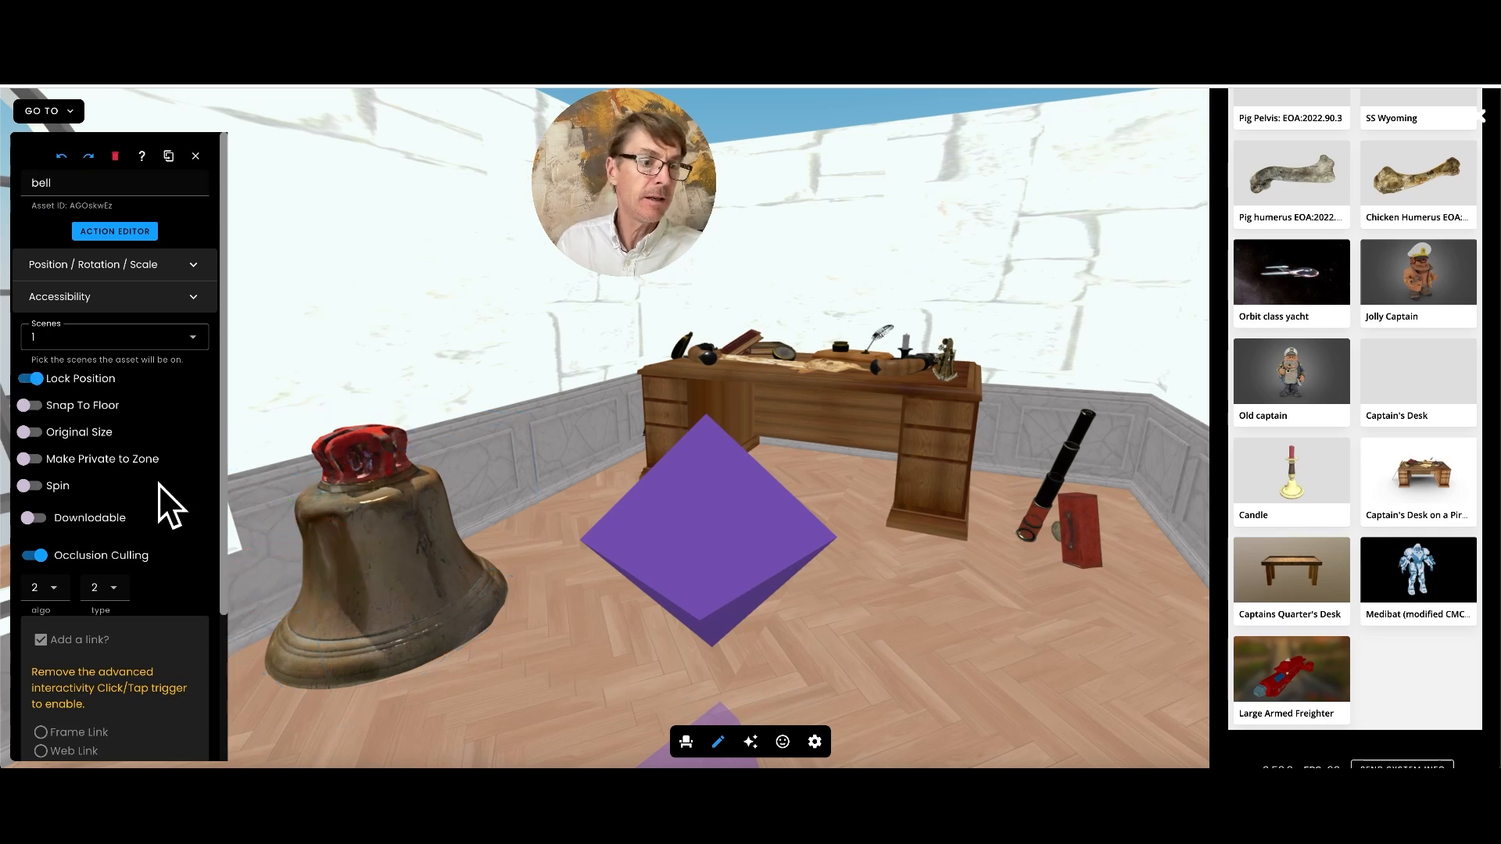
- Inspect the bell's Control Audio and Set Property click actions in the action editor, including their parameters, and close the editor
scroll(158, 483, down, 3)
scroll(157, 483, up, 3)
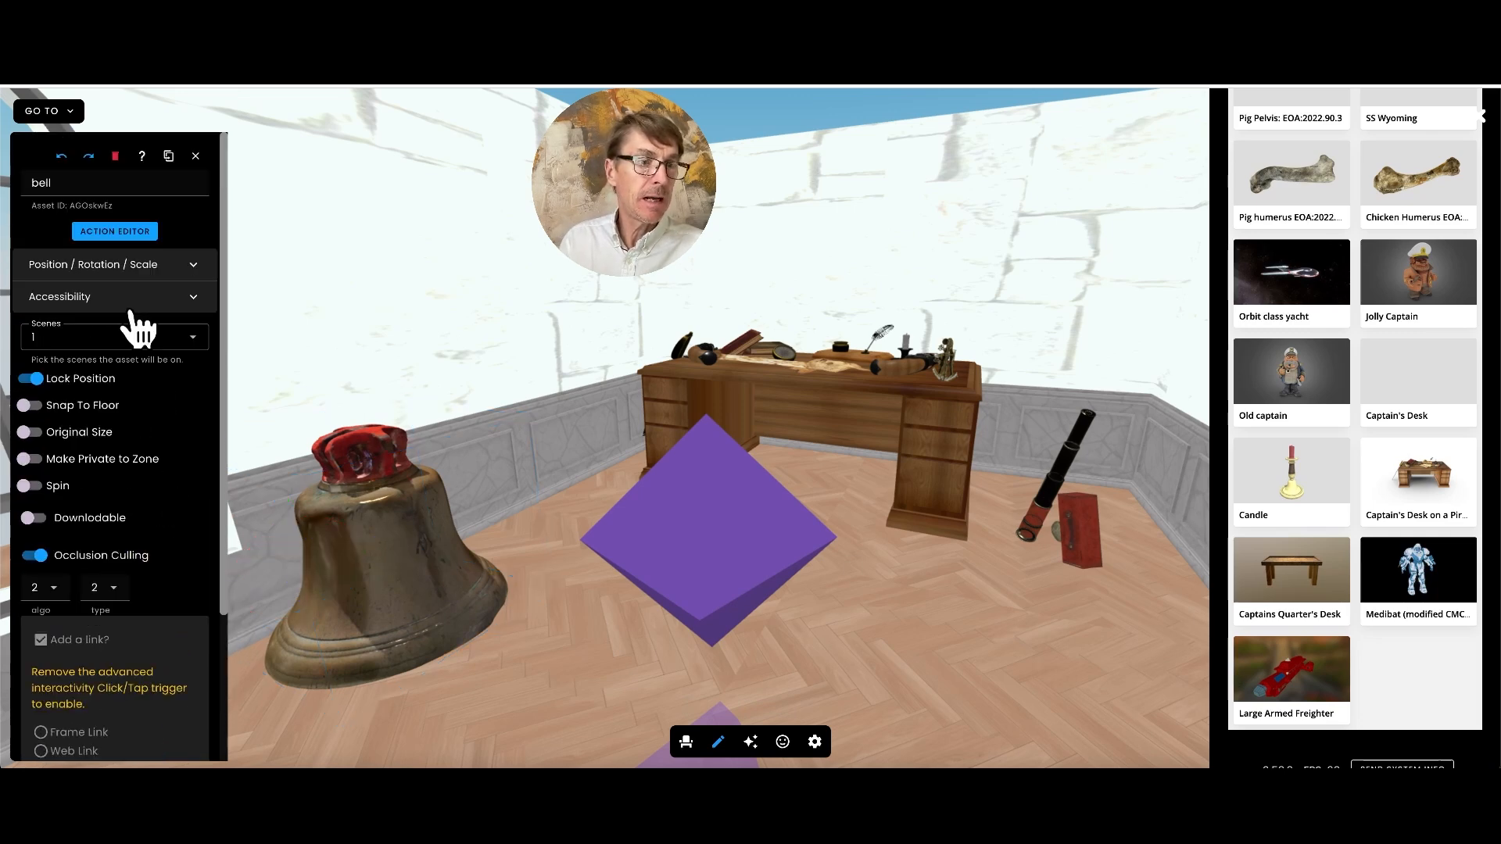
click(122, 232)
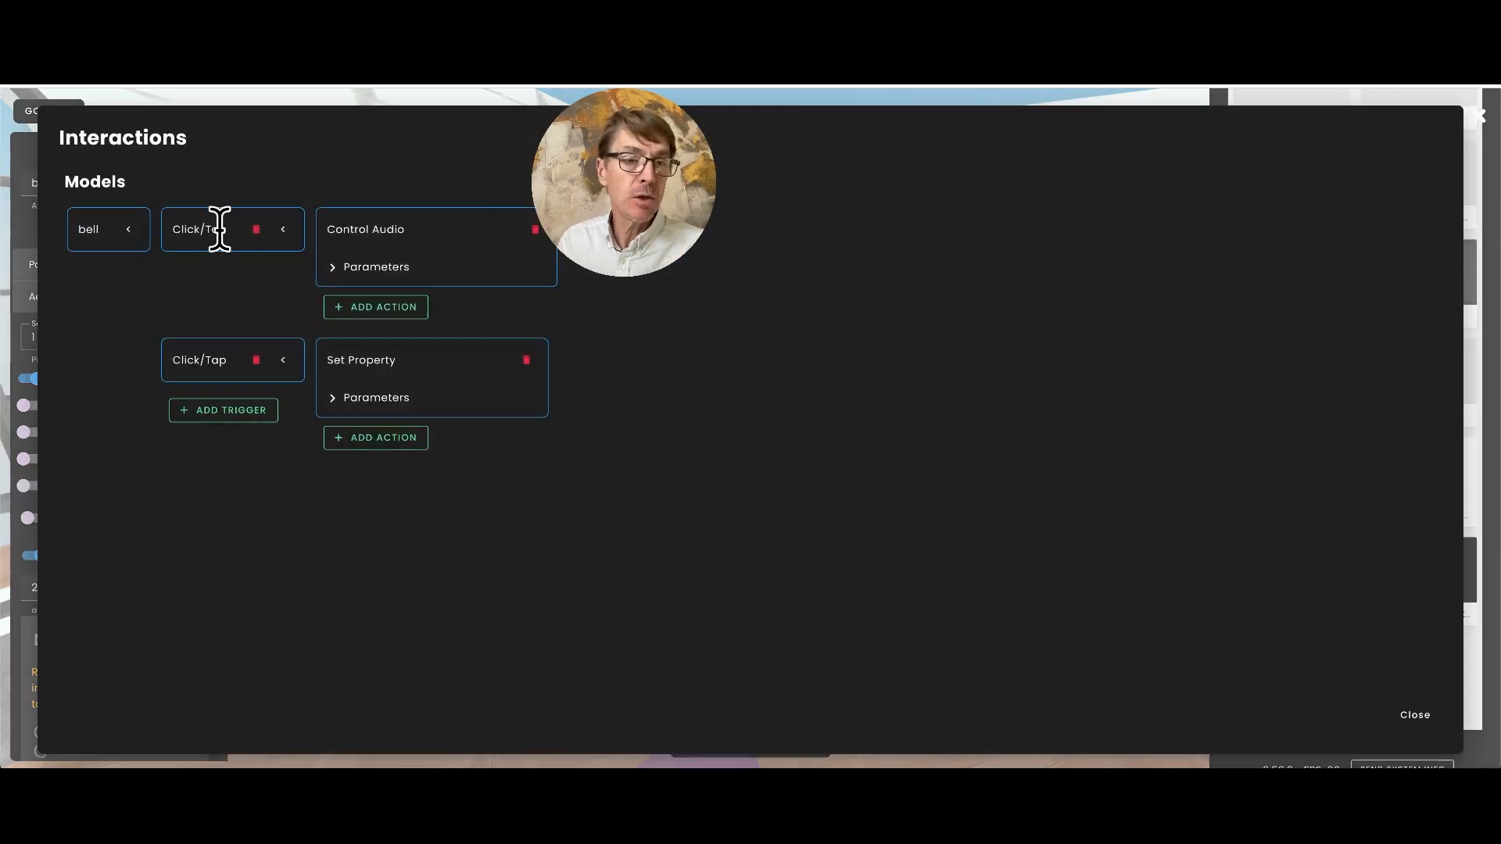
click(335, 265)
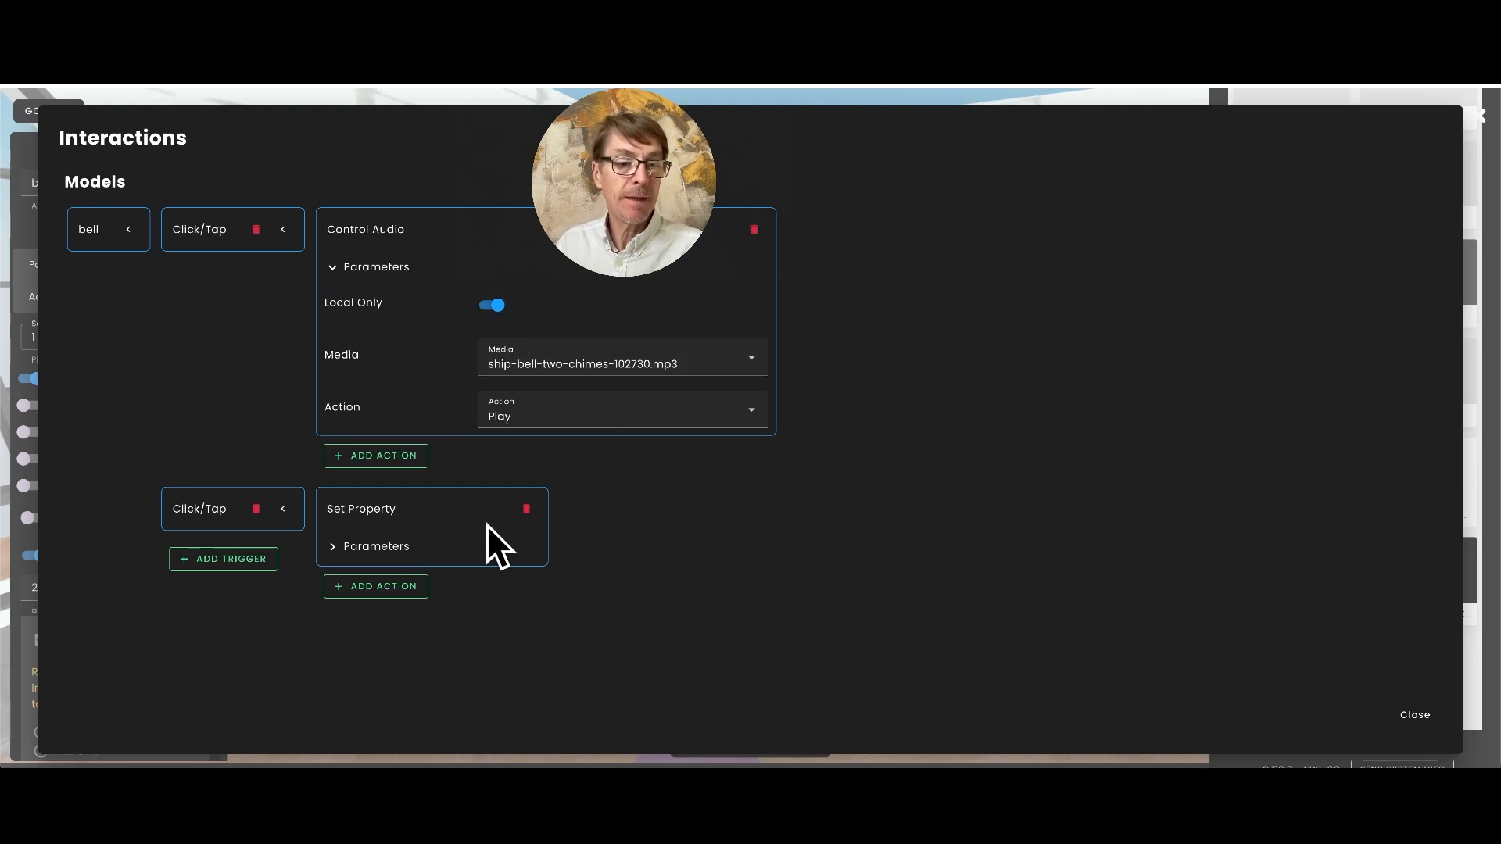
click(331, 546)
scroll(460, 547, down, 2)
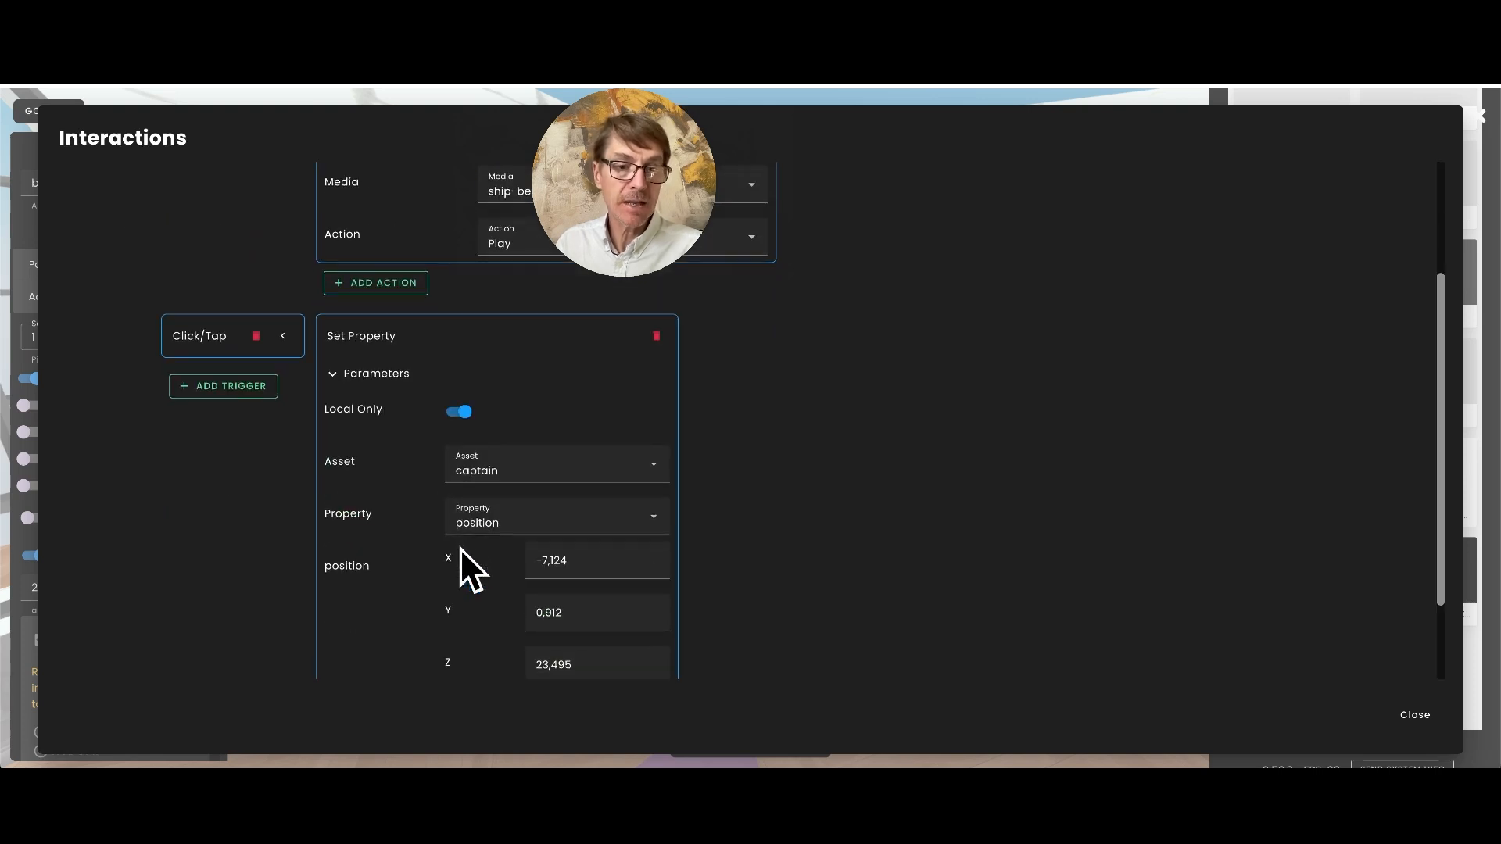
scroll(459, 547, down, 1)
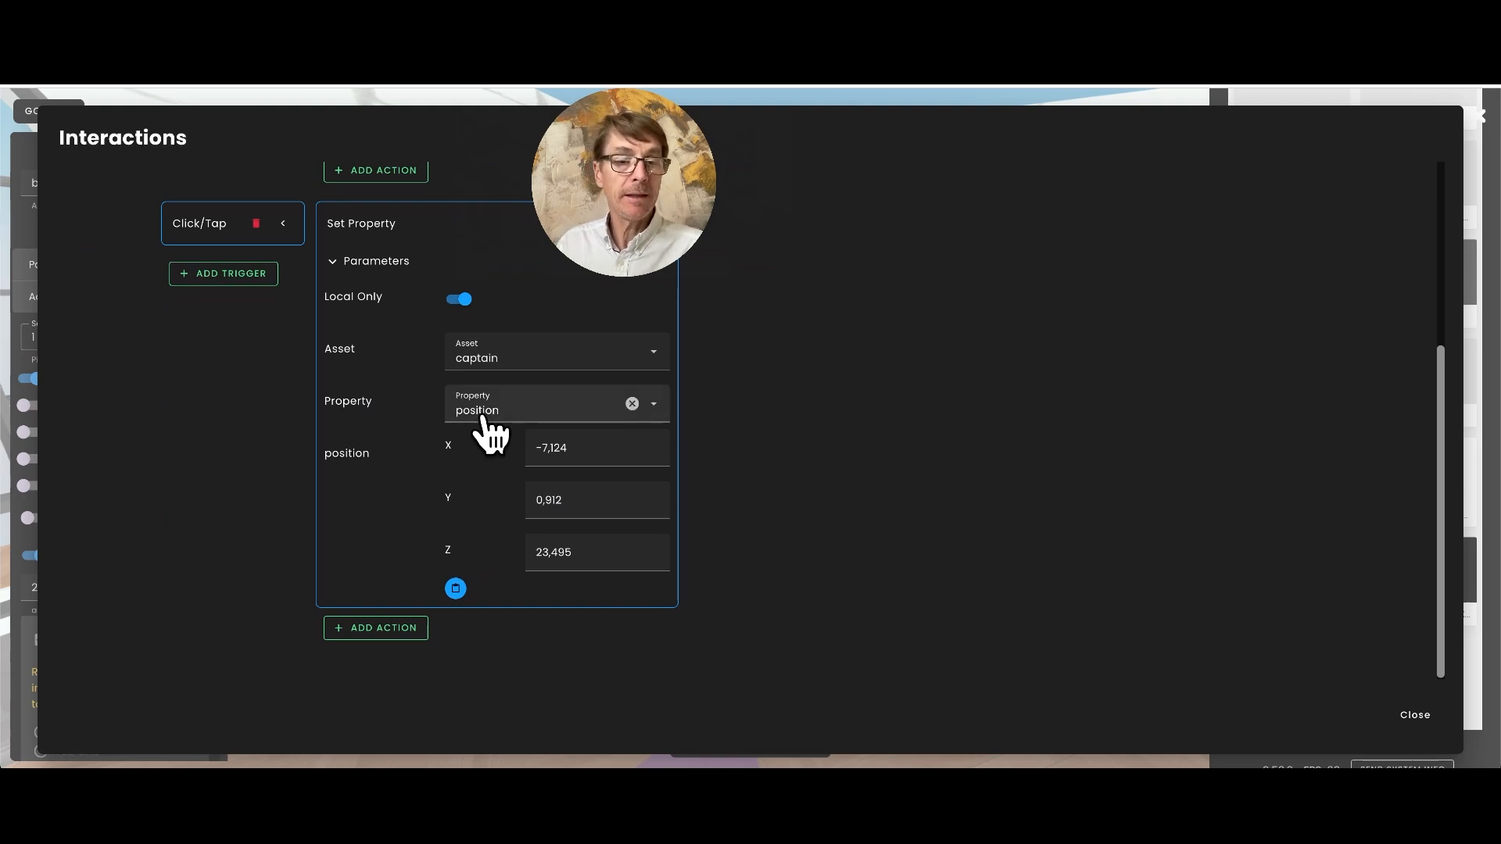
click(1415, 716)
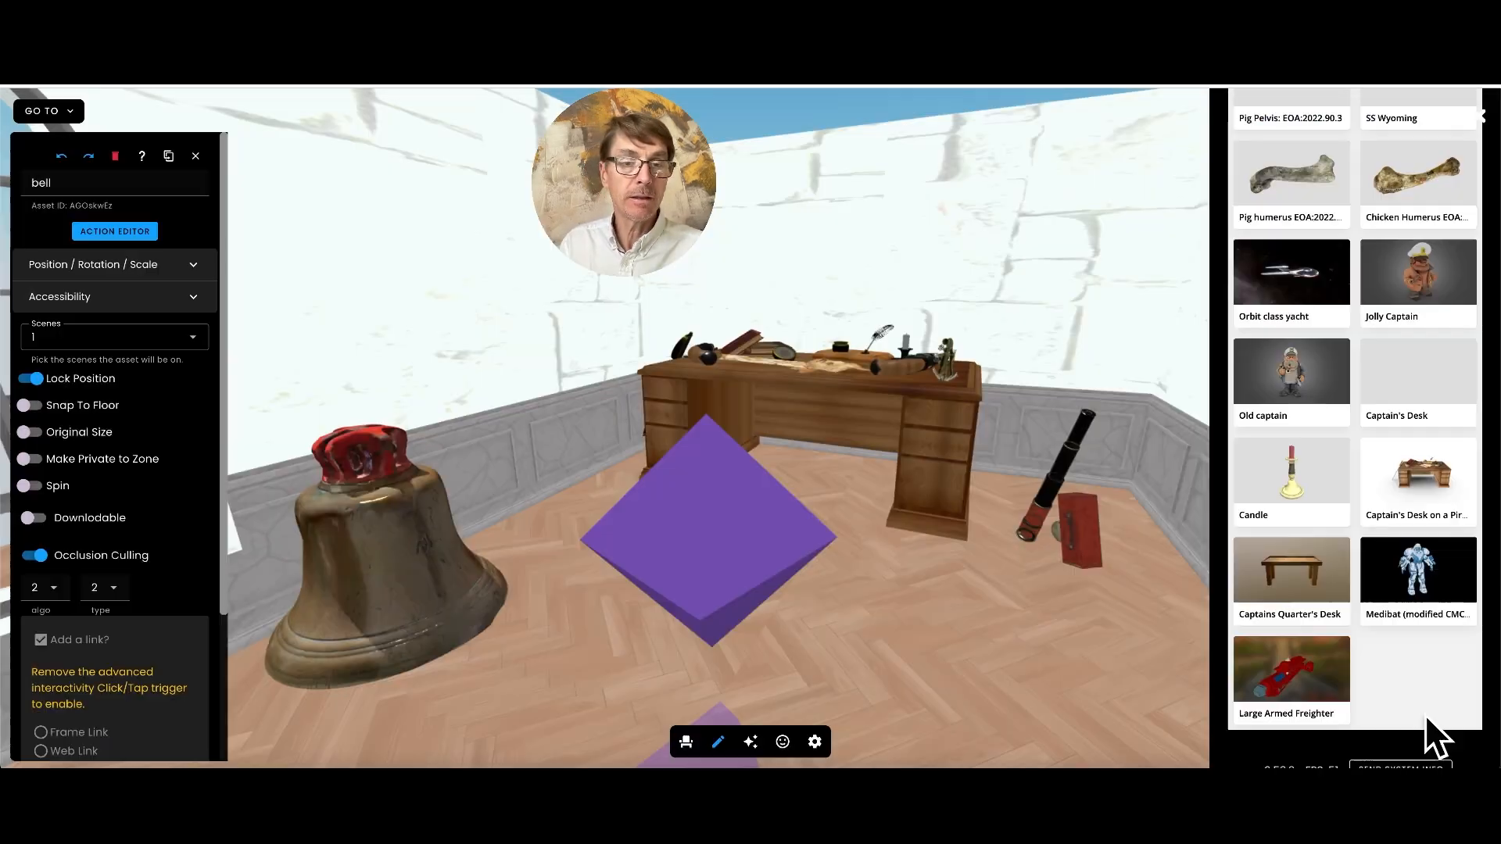
- Leave edit mode, test the bell's interaction as a visitor by approaching the captain figure, and close the Sketchfab model list
click(717, 741)
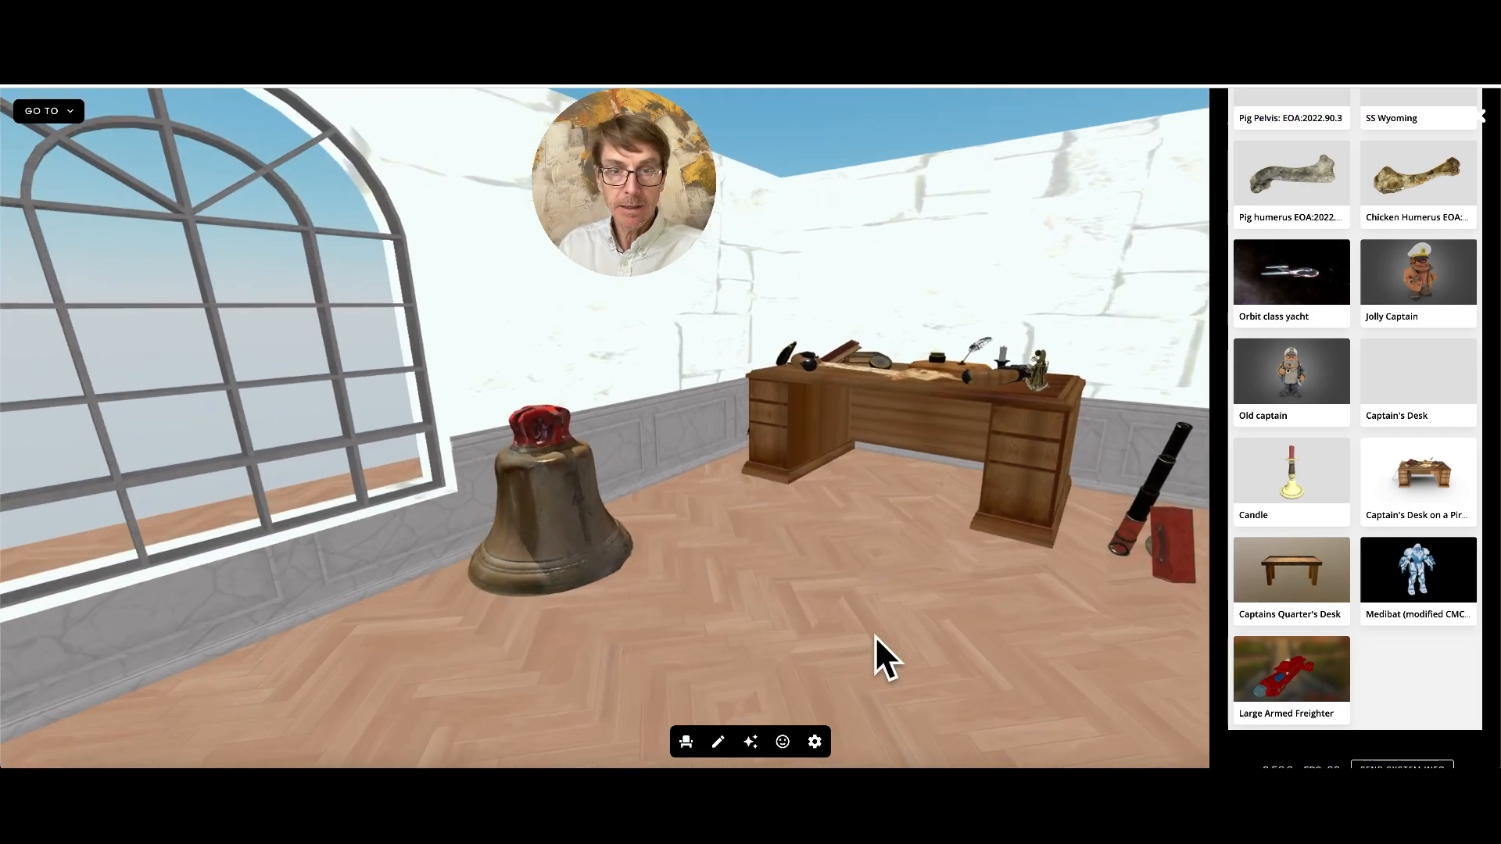
key(Up)
key(Right)
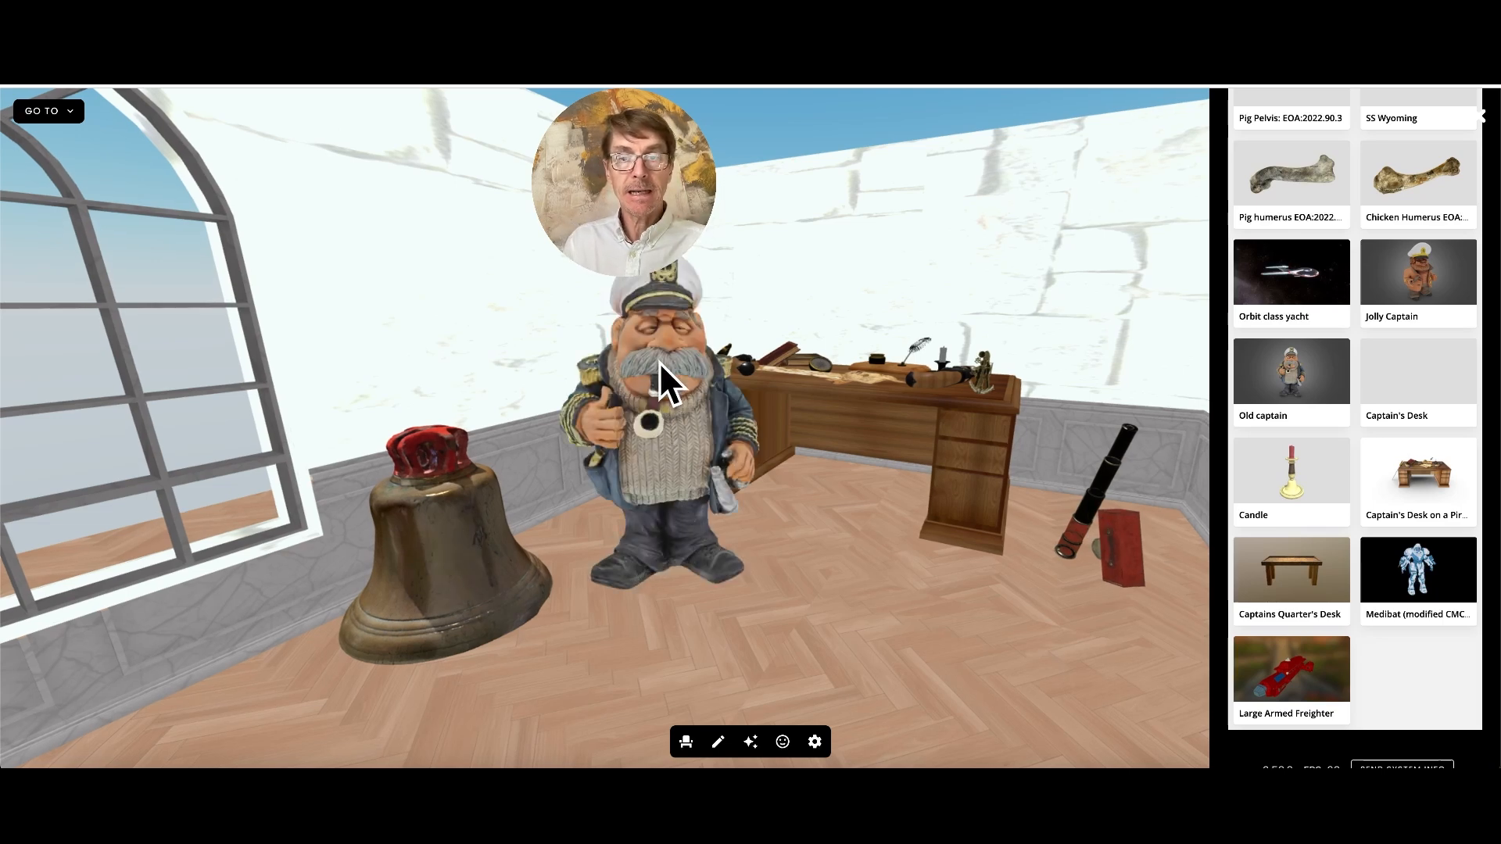
key(w)
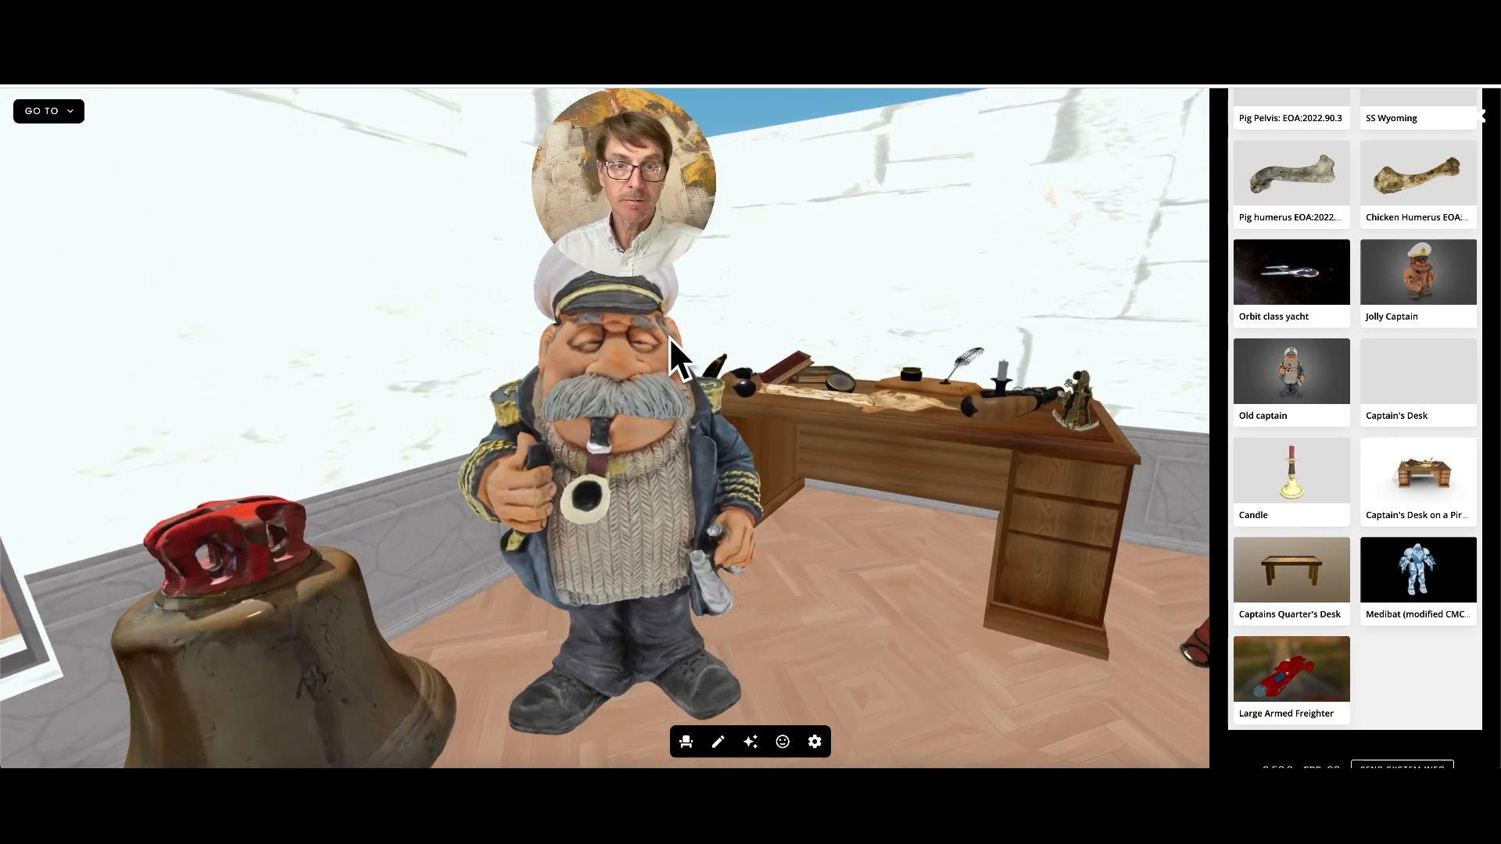
key(s)
key(s)
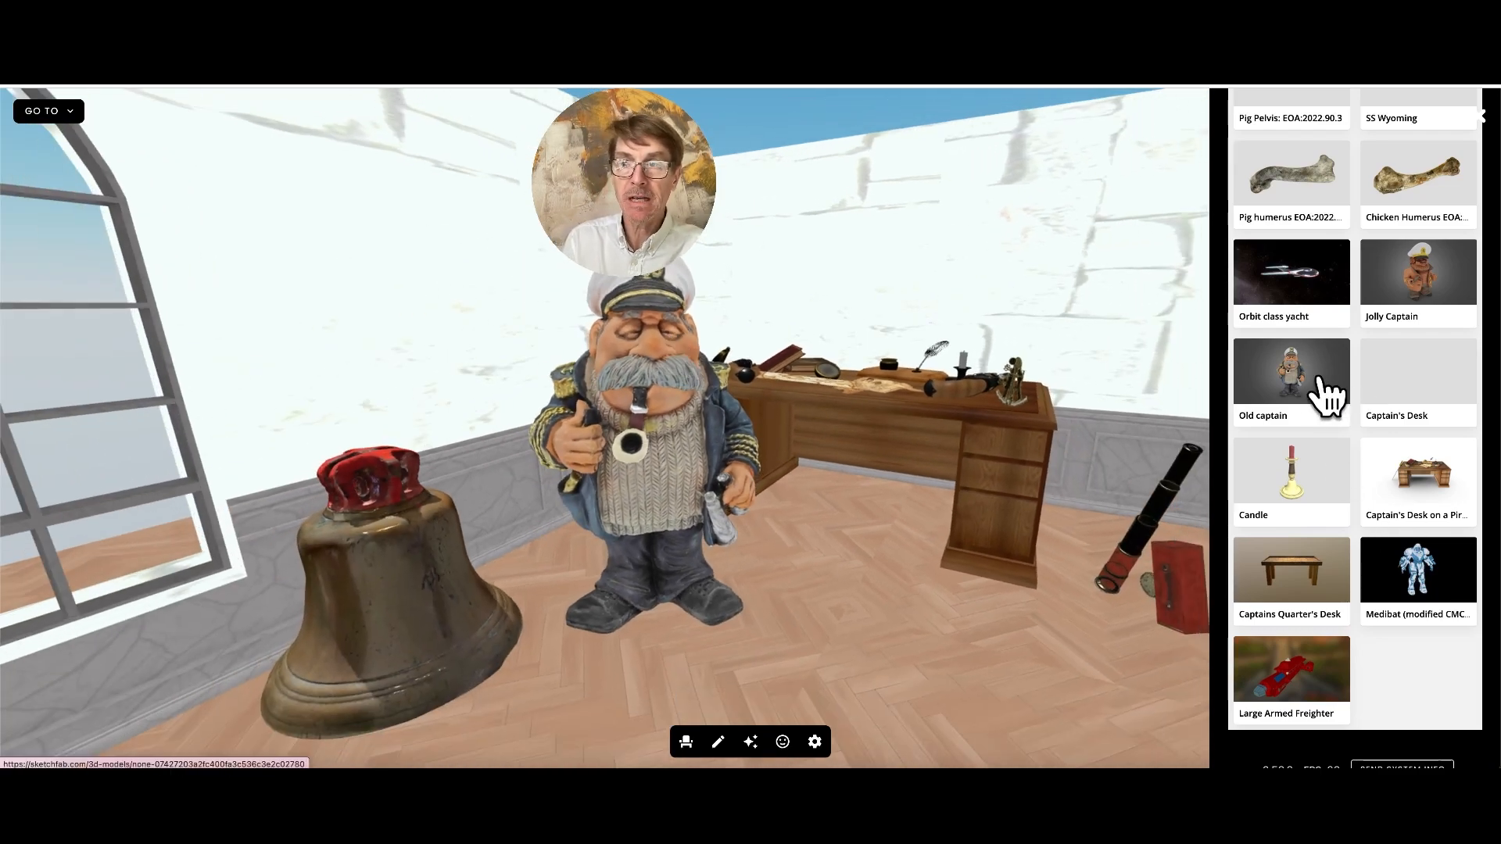
click(1480, 117)
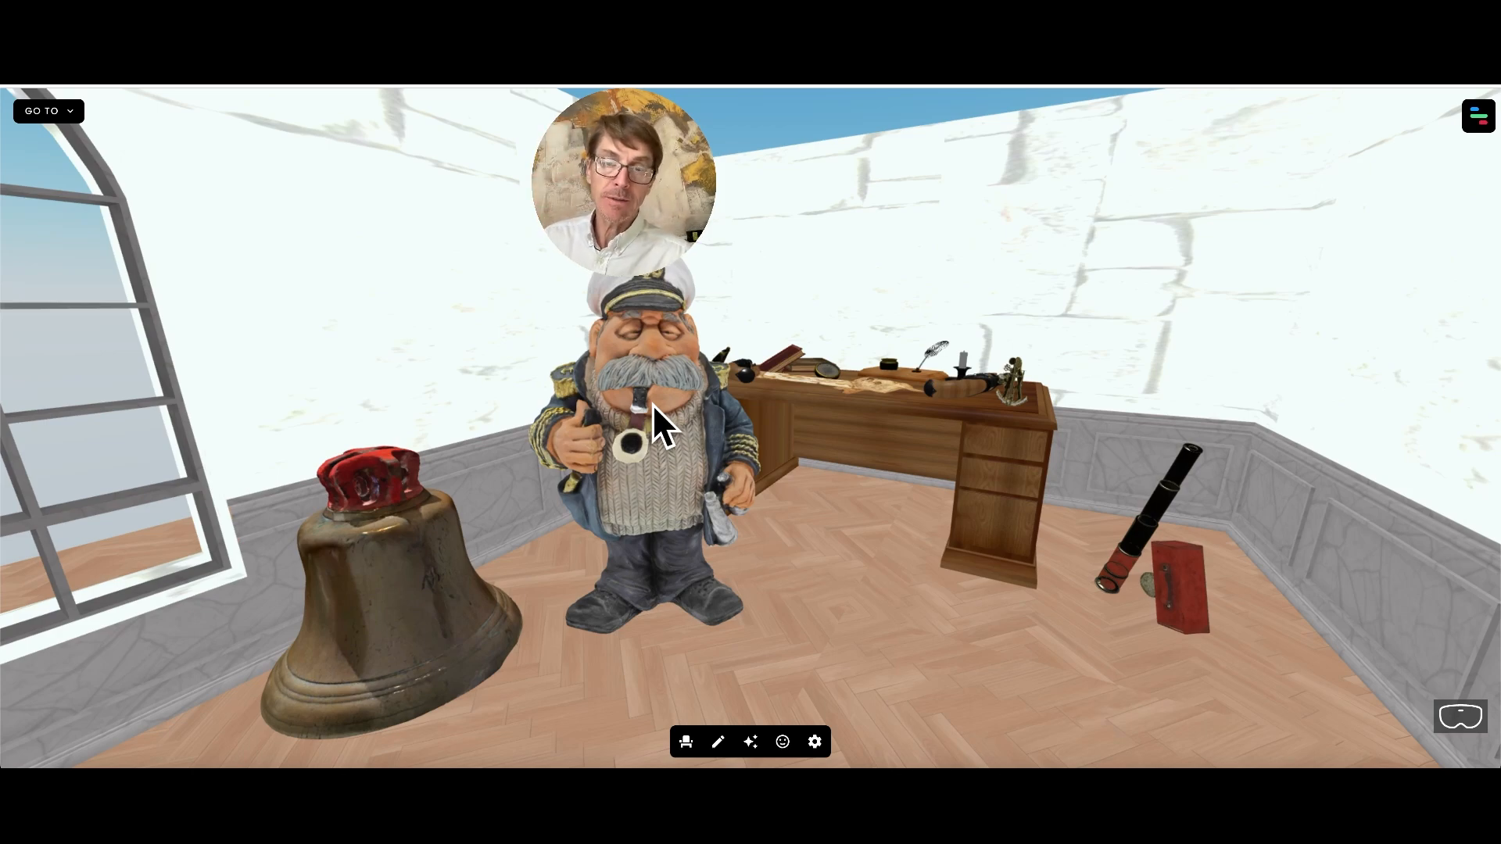
- Select the hangman sign beside the window in edit mode and examine its link settings
key(Down)
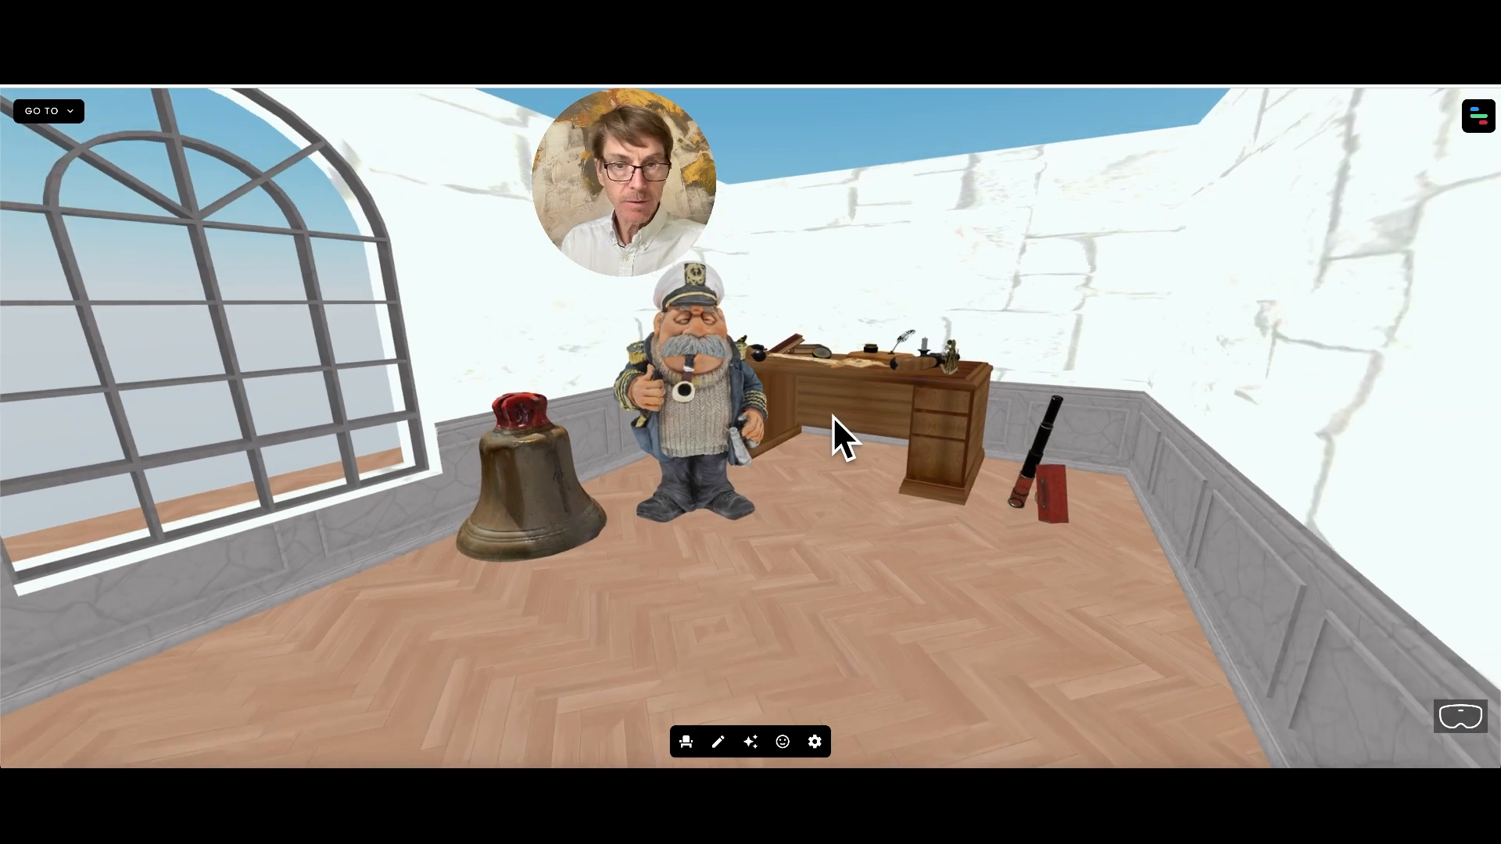
key(Left)
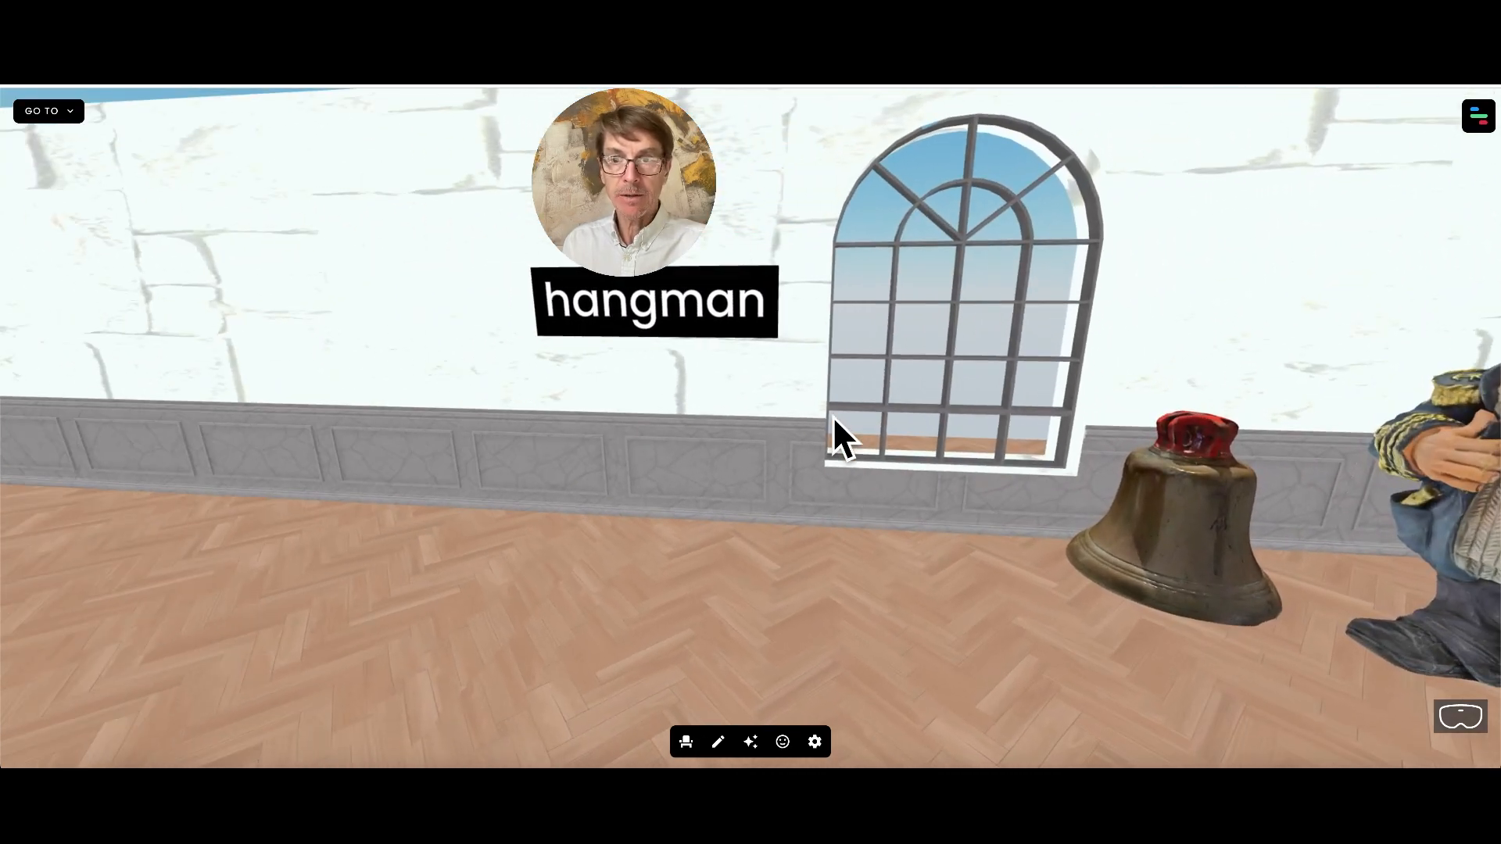
key(Up)
key(Right)
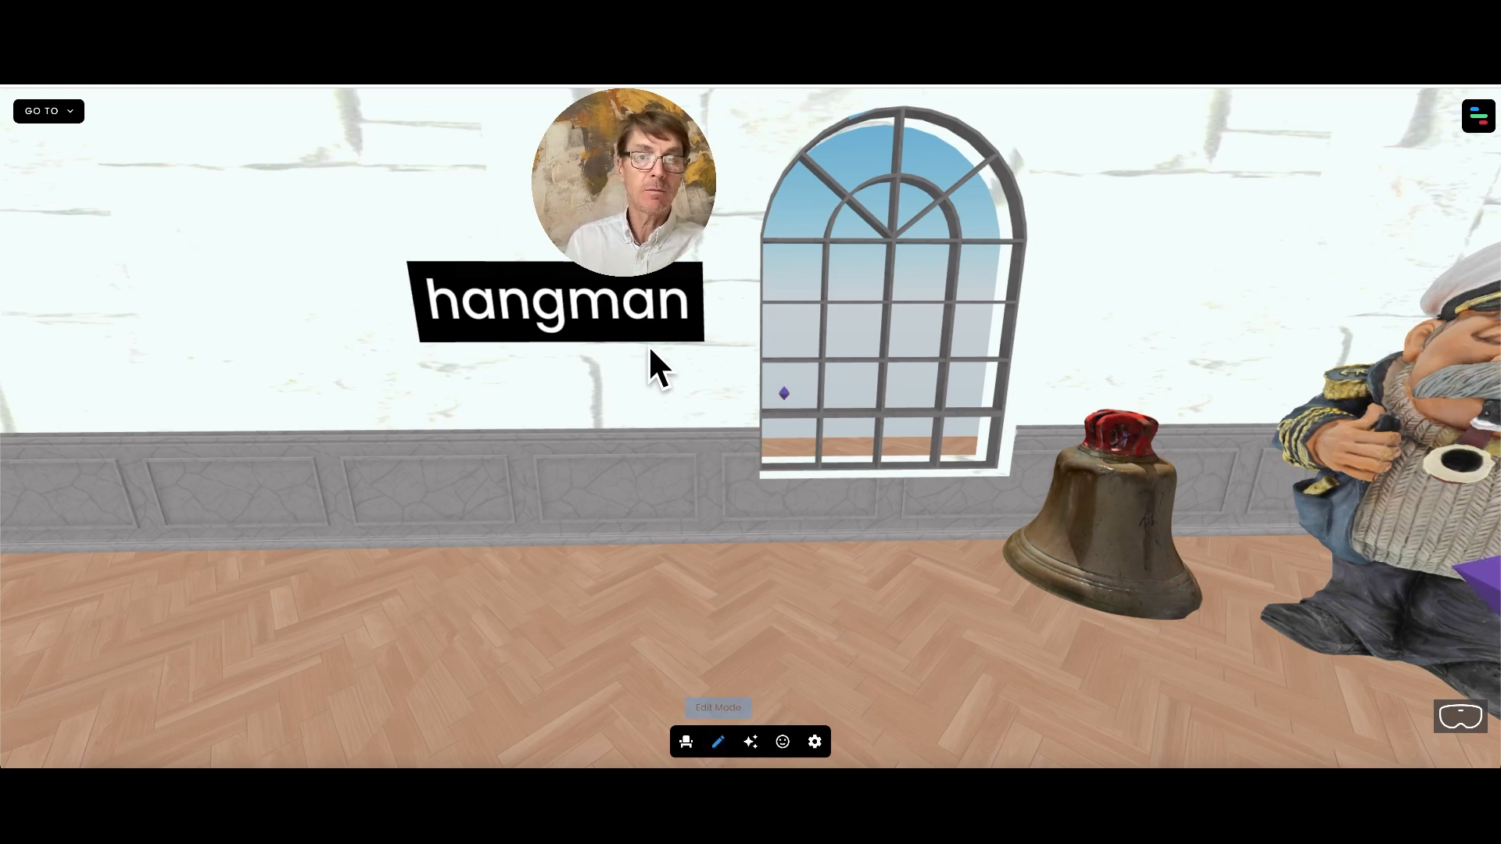
click(641, 311)
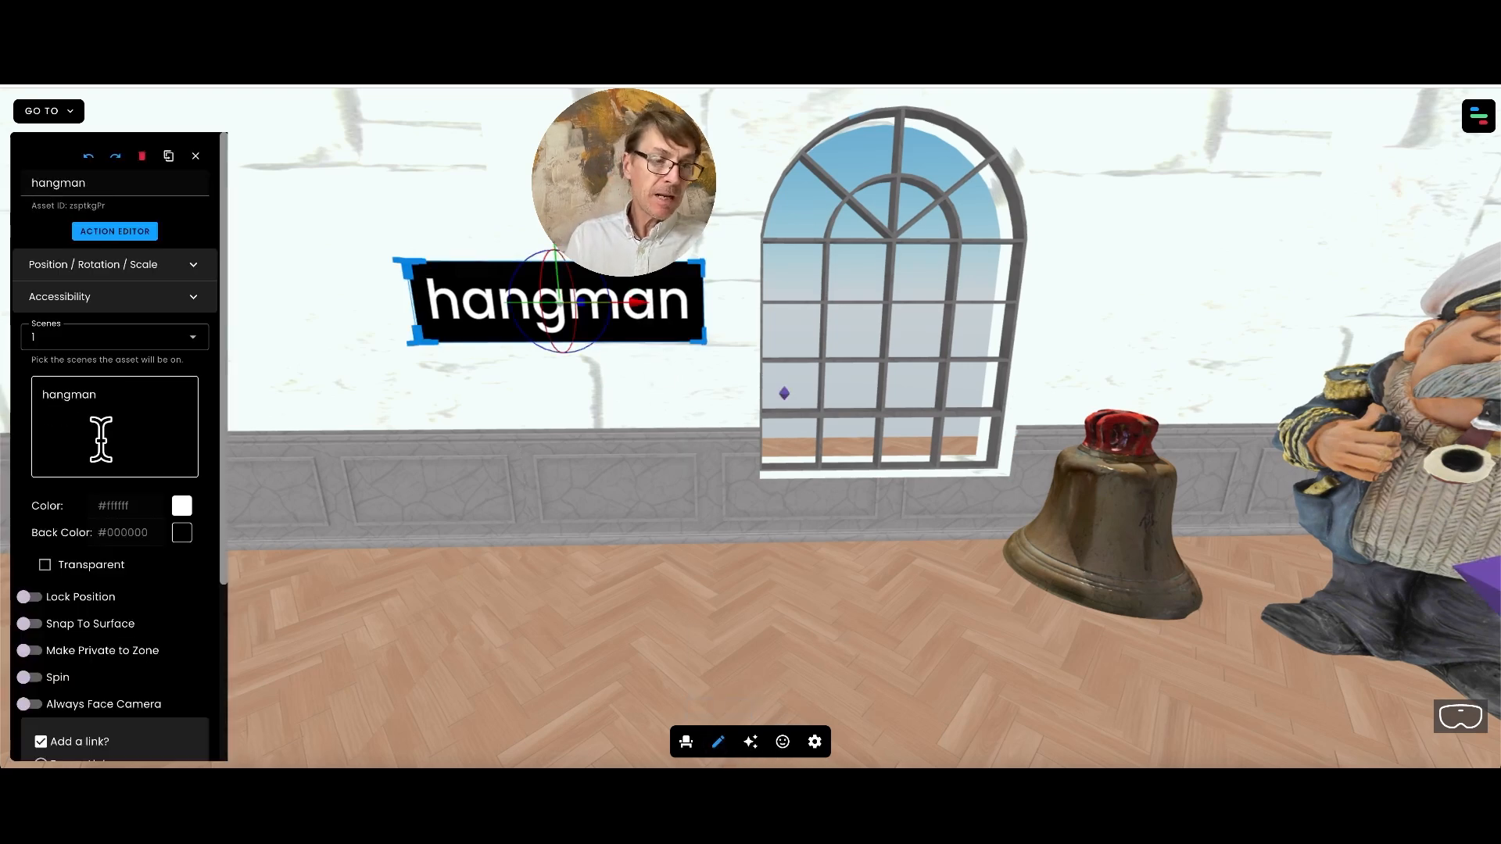
scroll(148, 561, down, 2)
scroll(148, 561, down, 2)
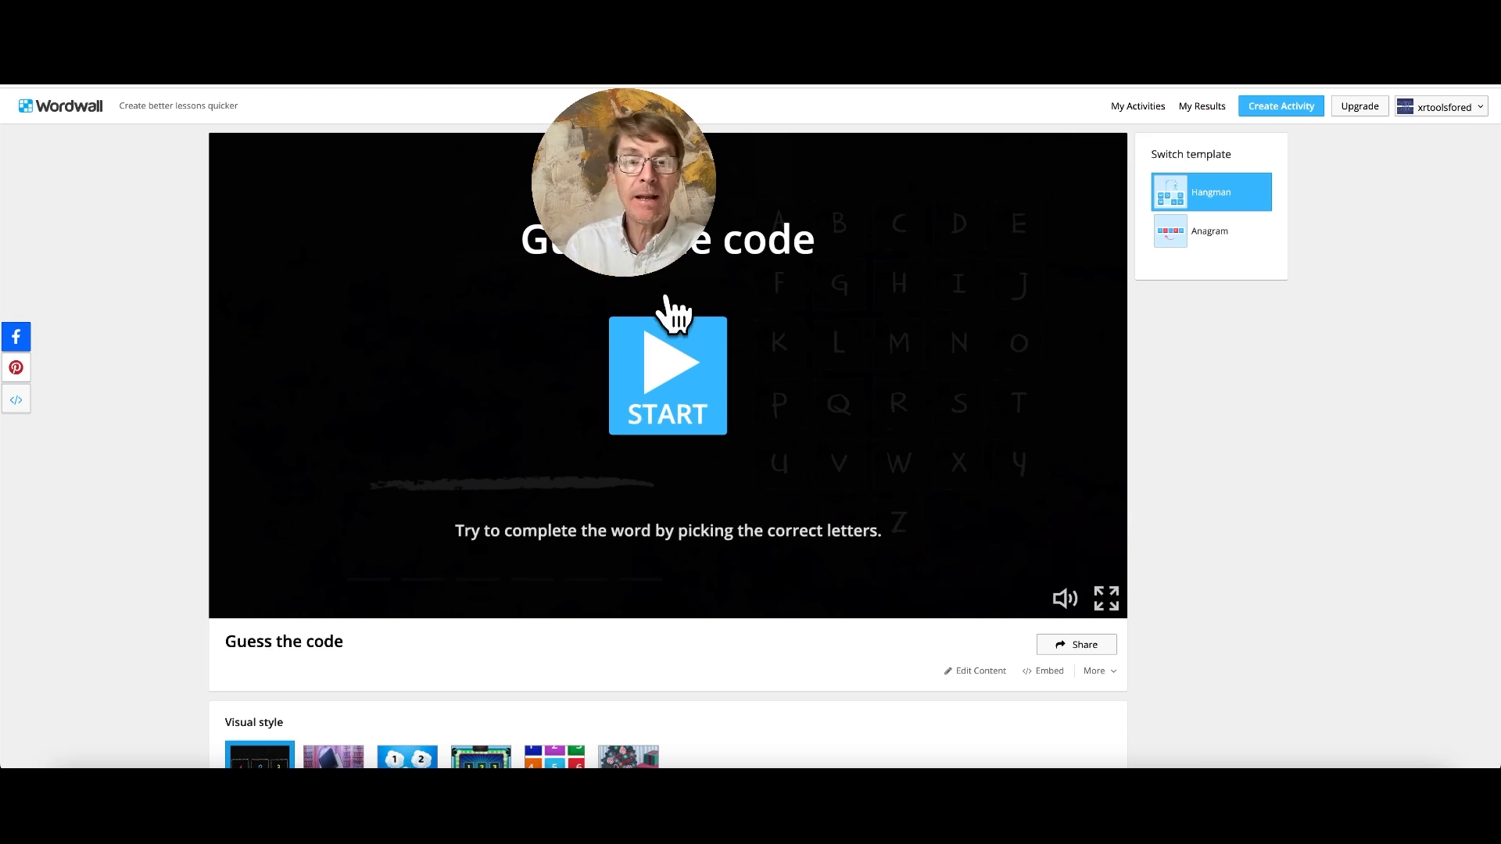
- Start the "Guess the code" hangman game in Wordwall and try the letters L and J
click(683, 392)
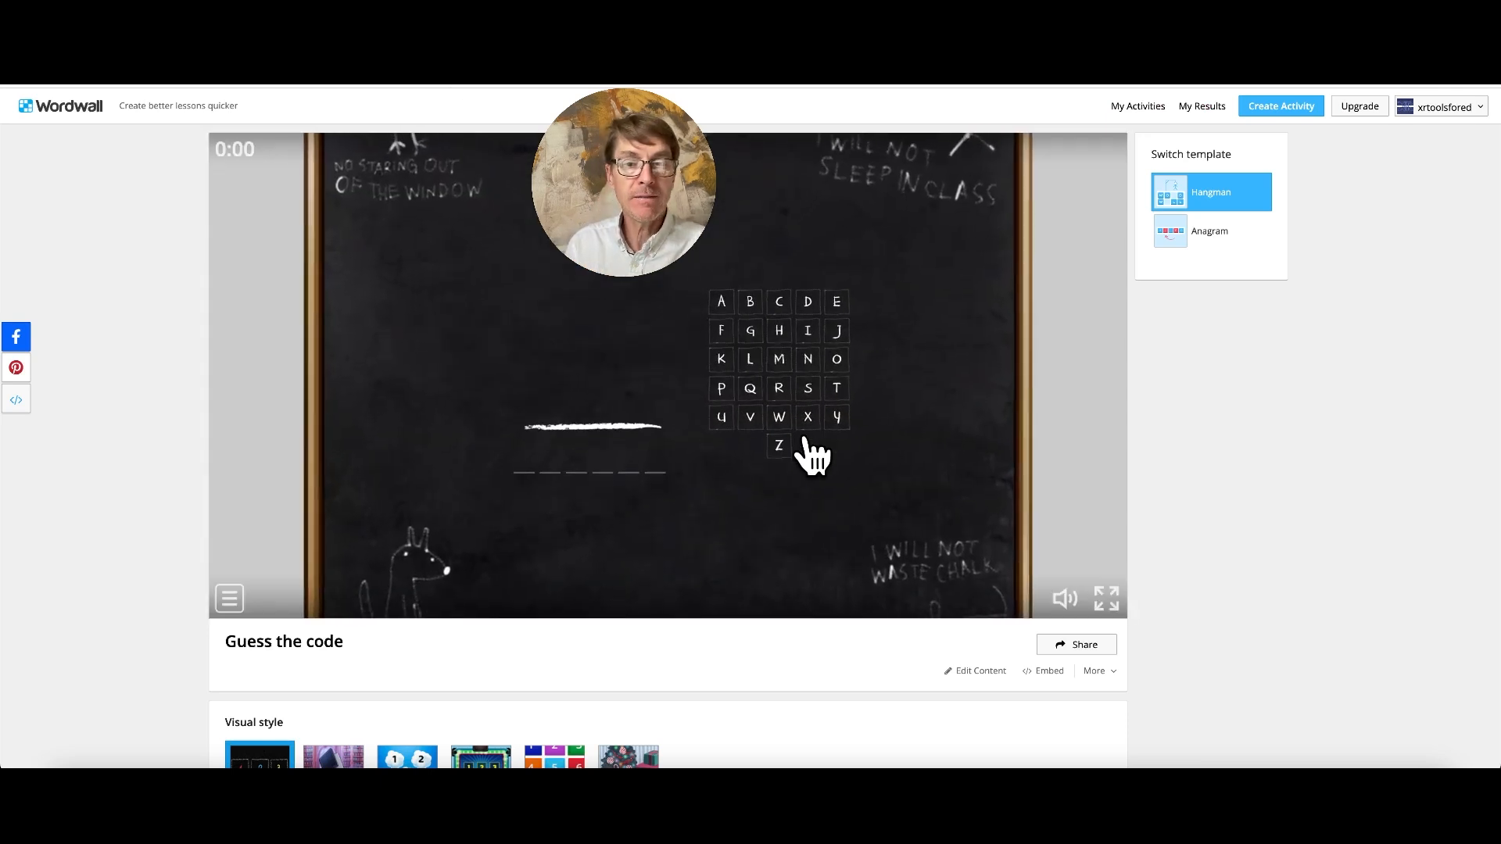
click(822, 340)
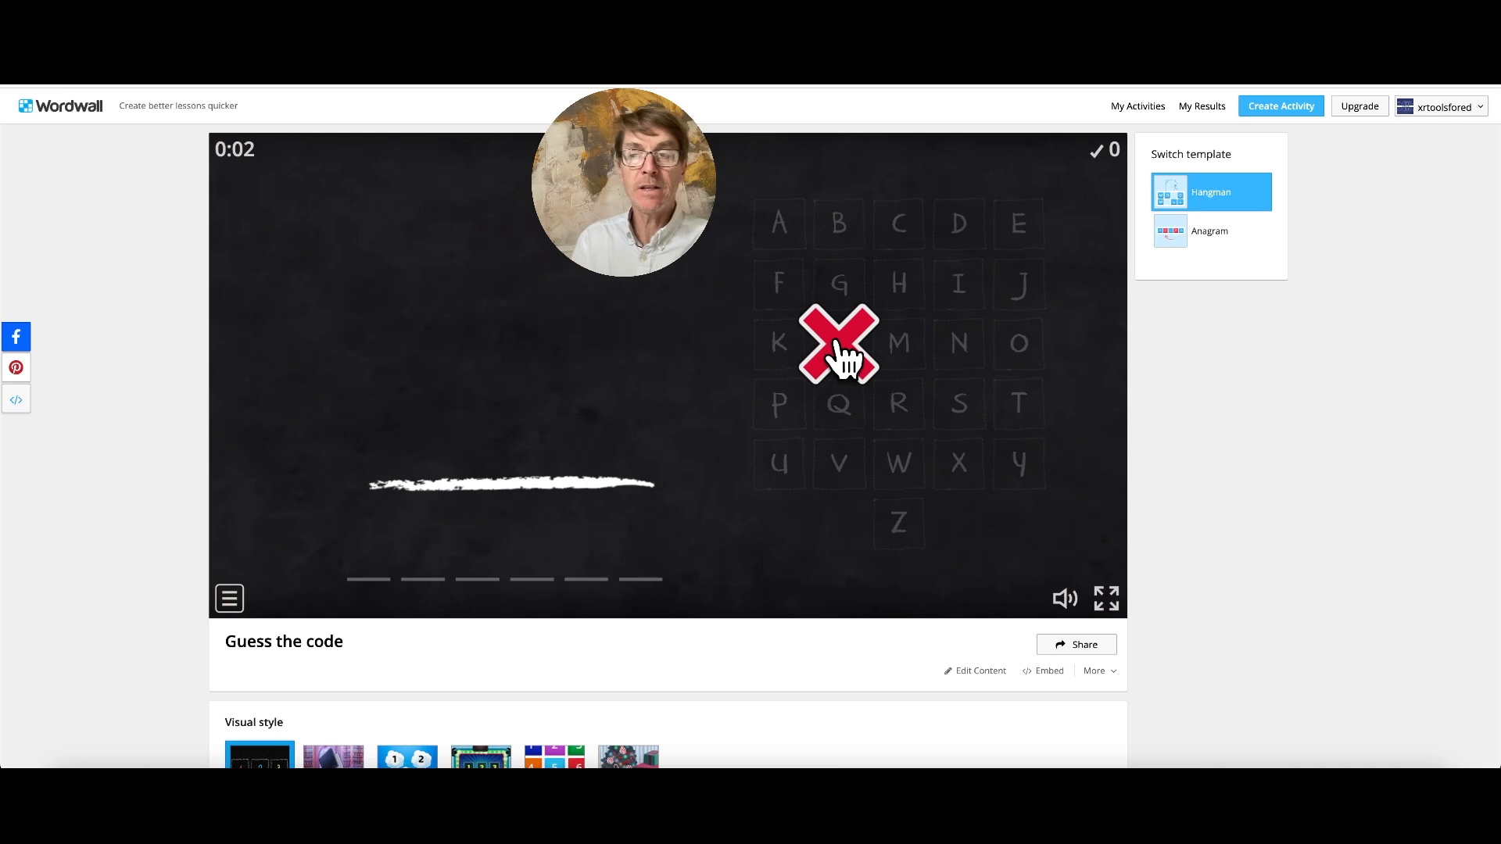
click(1020, 297)
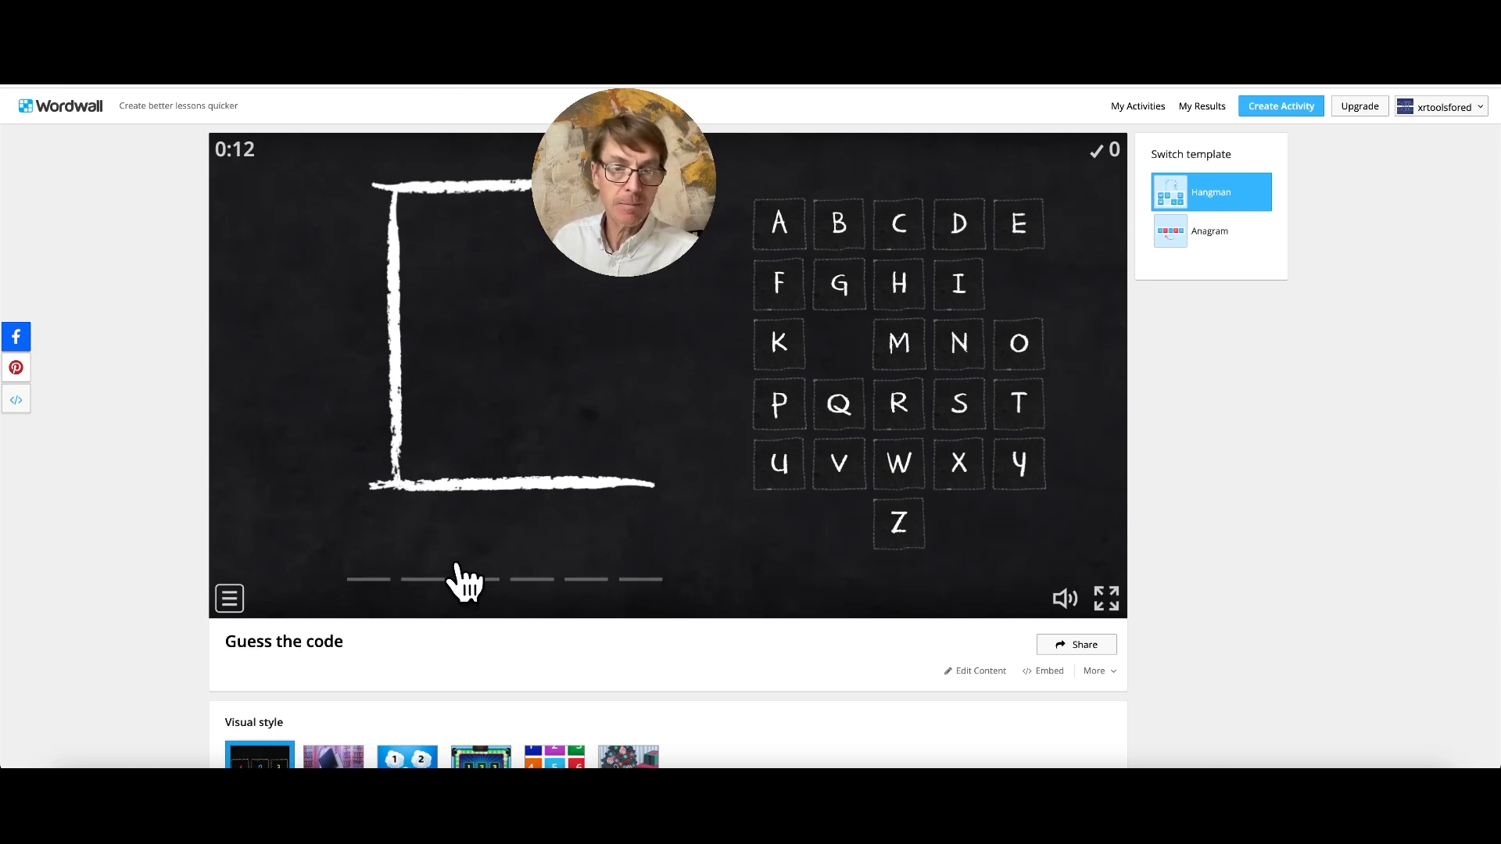
- View the Wordwall game's embed code, highlight the source URL in the iframe HTML, and close the embed window
click(1049, 671)
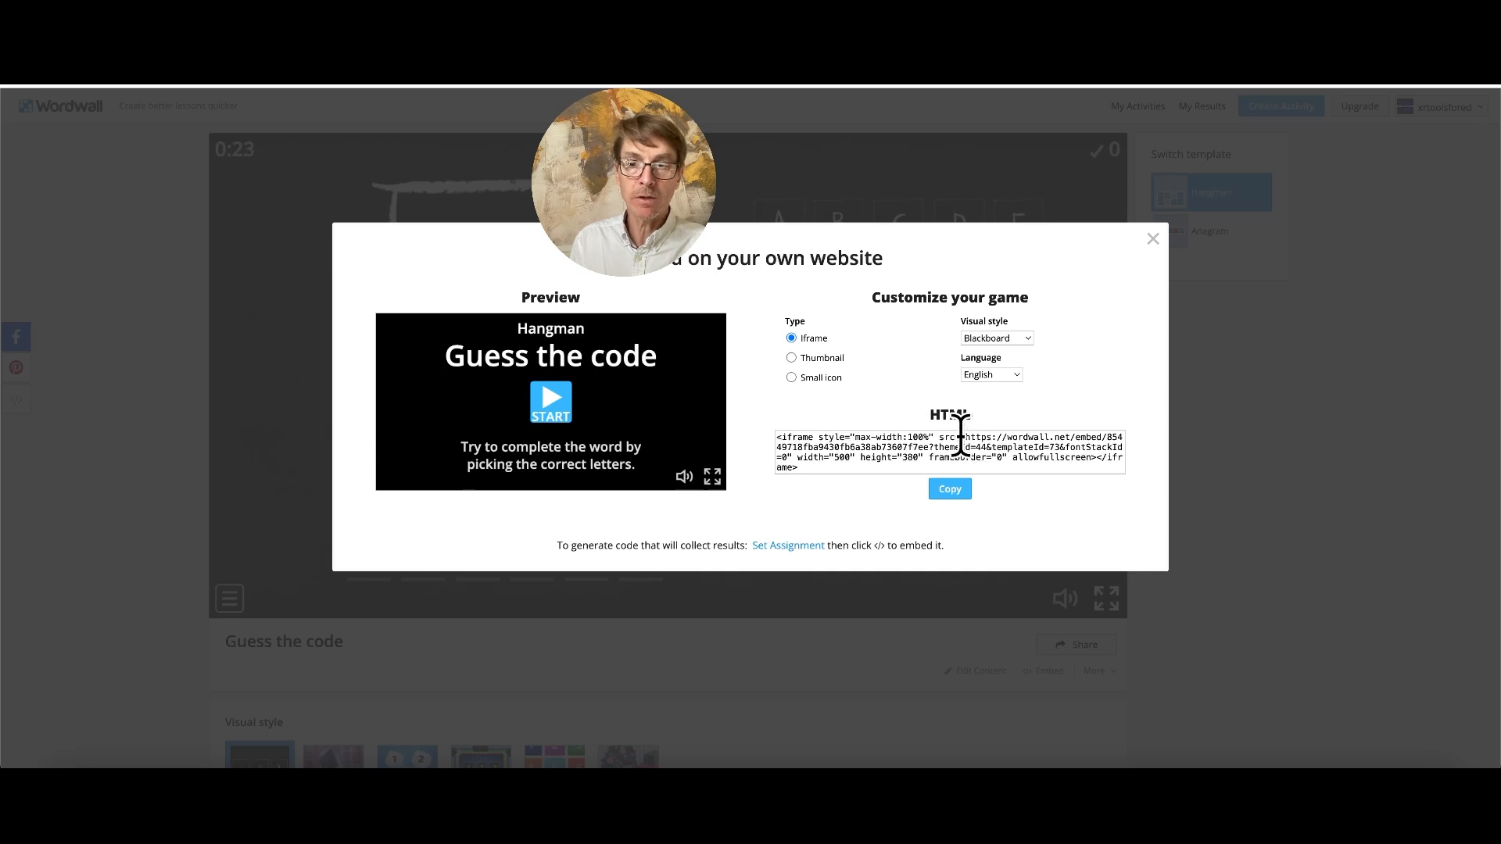
drag(961, 440, 949, 452)
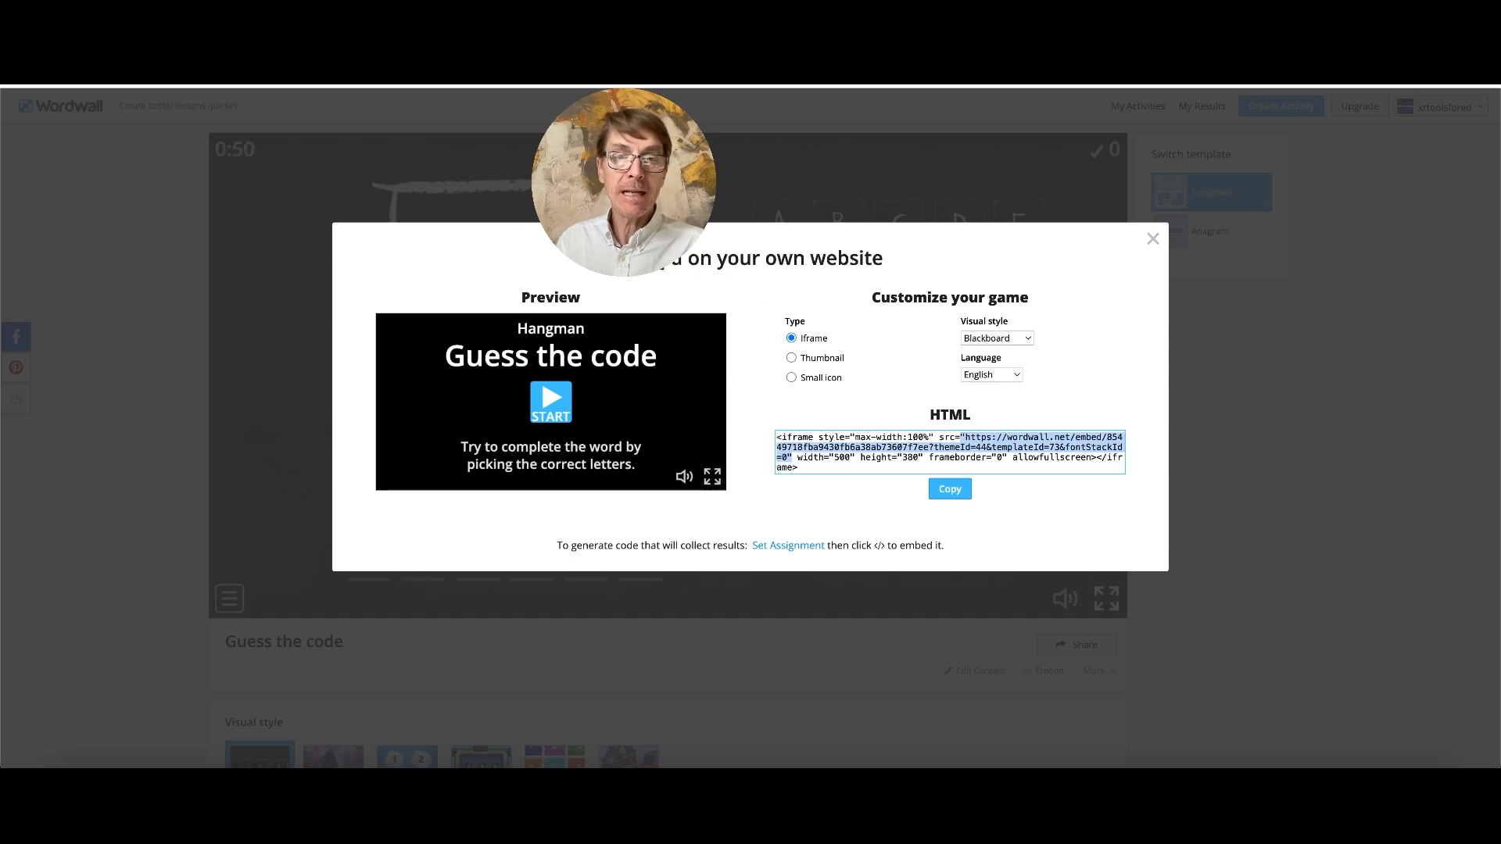
drag(664, 259, 884, 258)
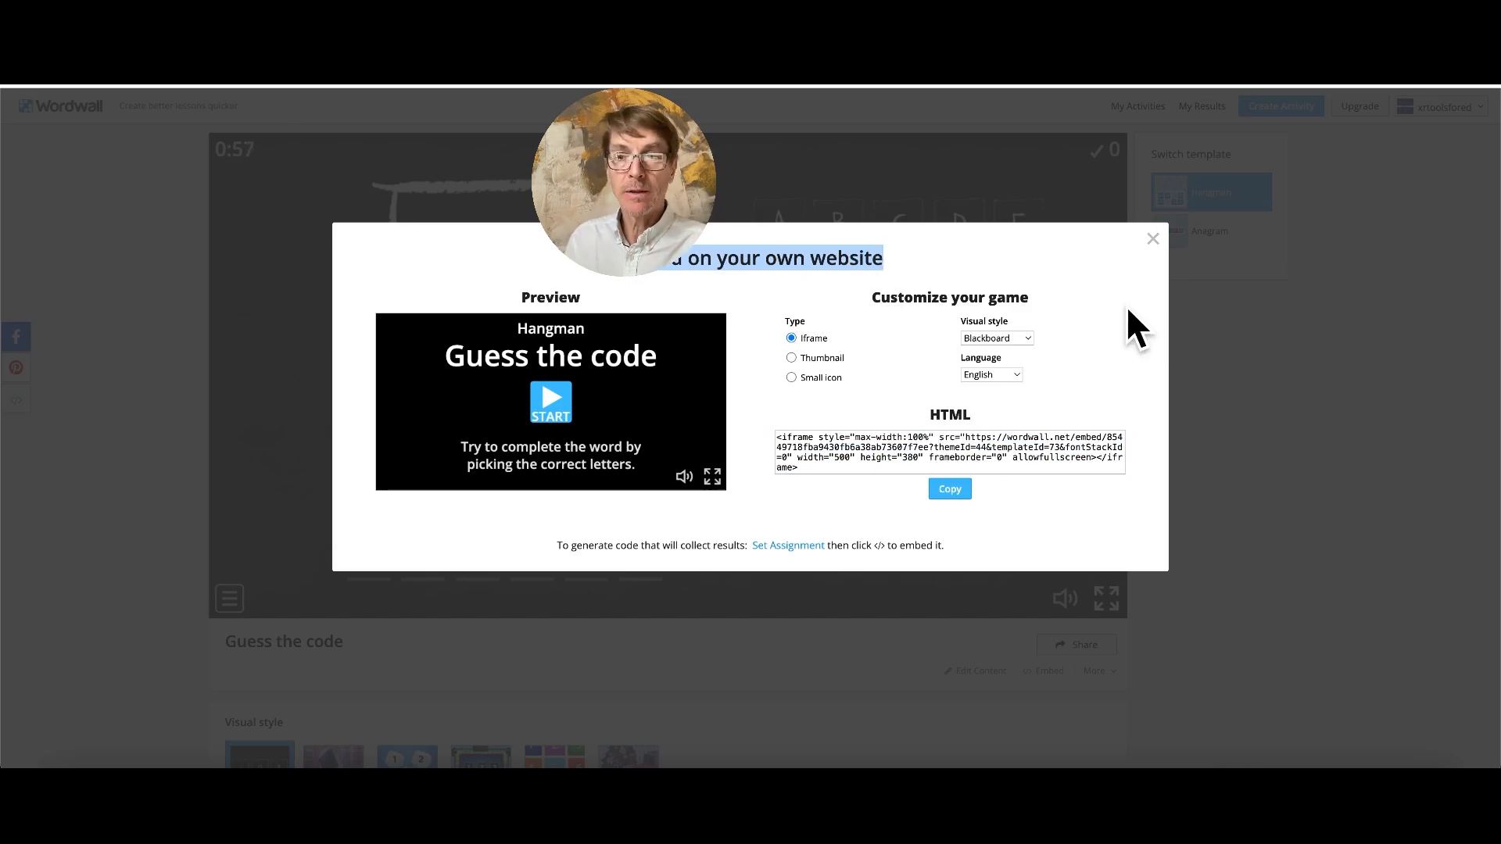
click(1153, 236)
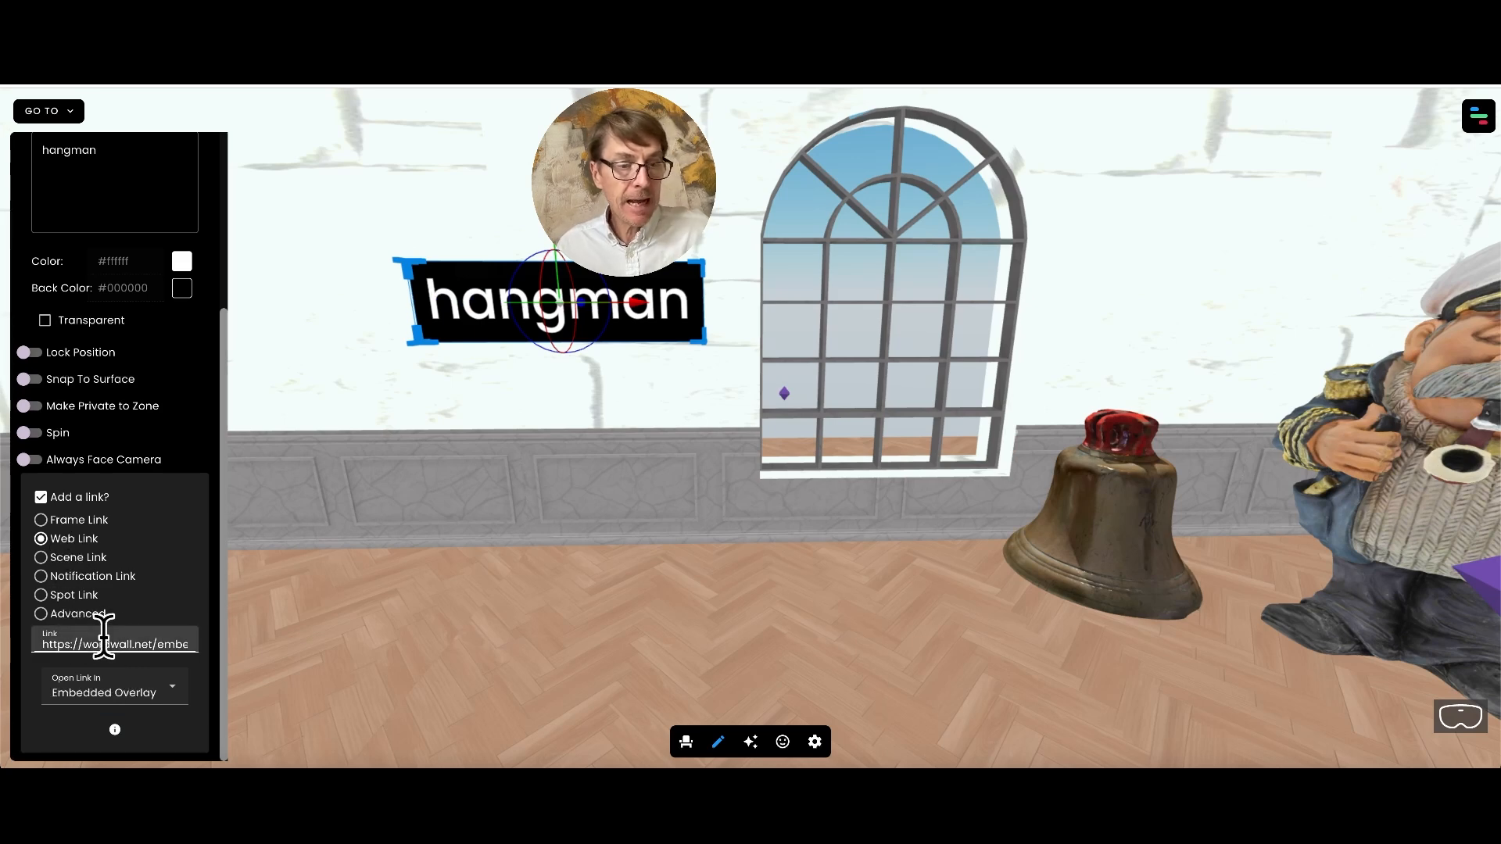
- In the virtual room, set the hangman sign's web link to open in an Embedded Overlay and leave edit mode
click(172, 695)
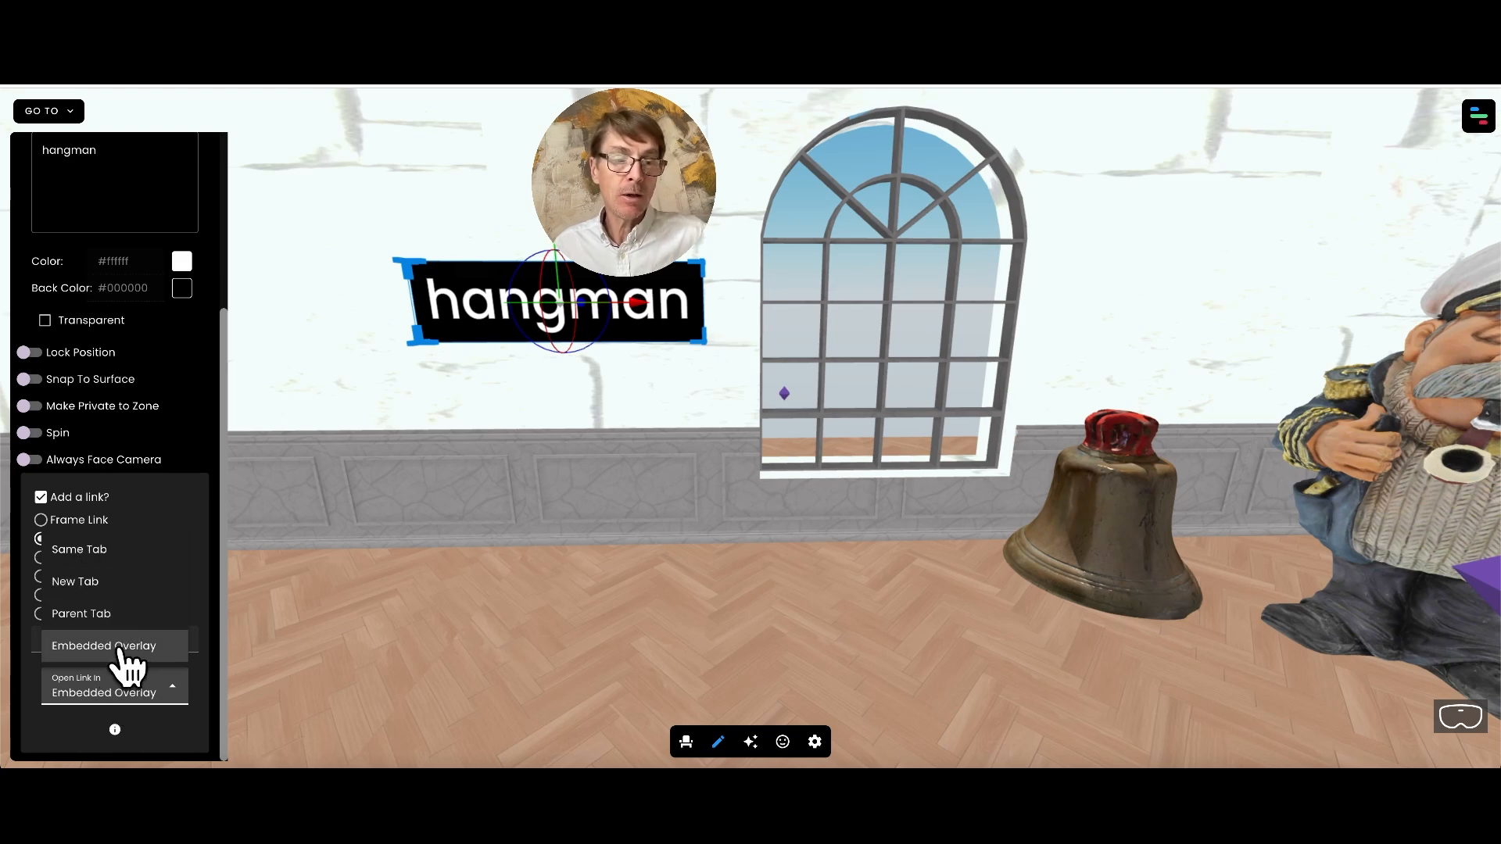
click(125, 655)
click(717, 741)
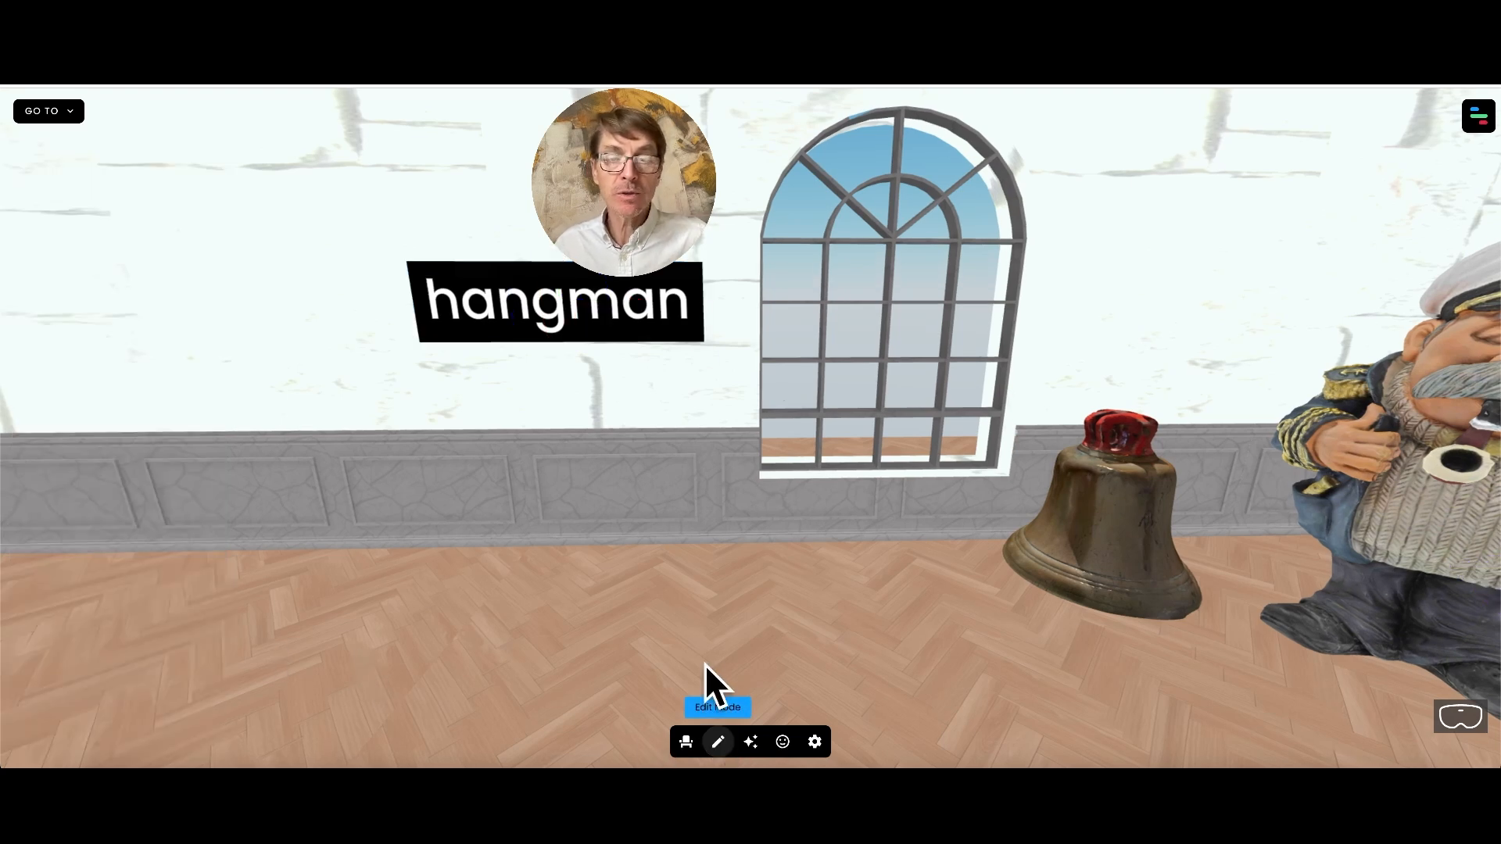
- Test the hangman sign as a visitor by opening and enlarging its overlay, starting the game, looking around, and closing the overlay
click(618, 312)
click(674, 347)
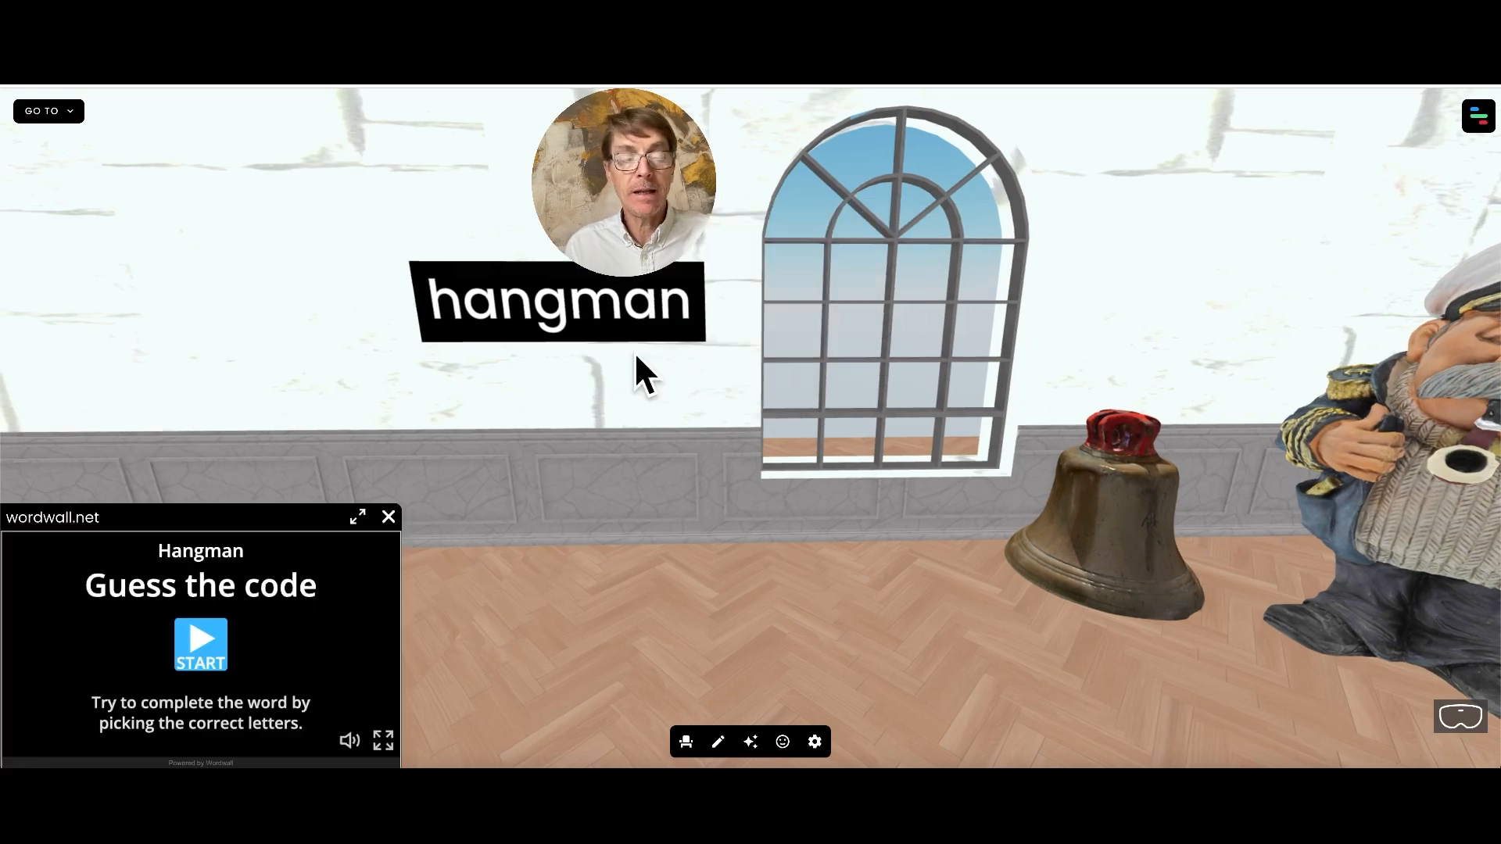
click(357, 516)
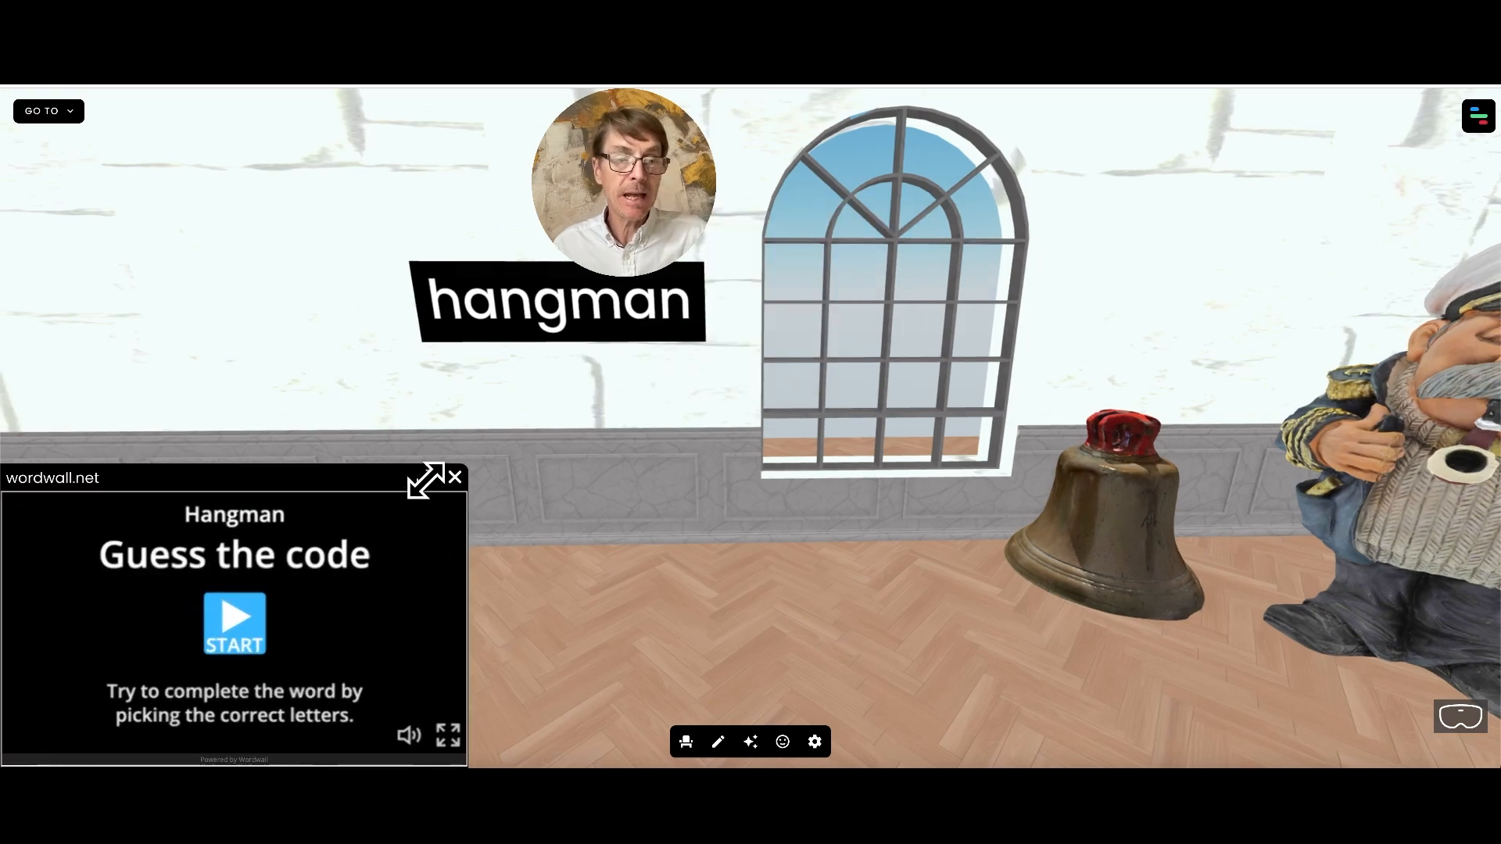
click(233, 634)
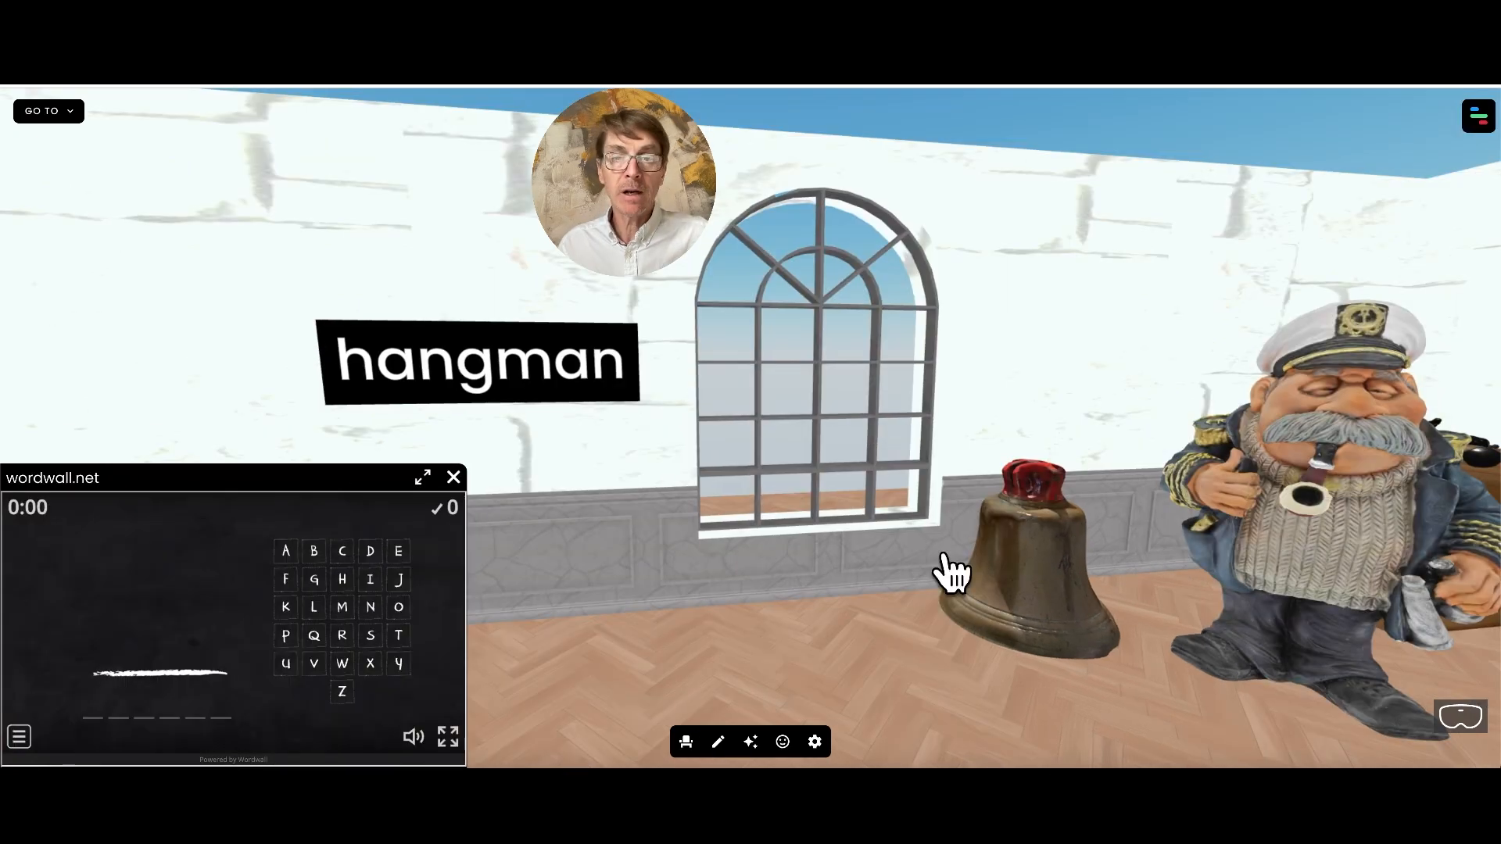
drag(941, 552, 630, 577)
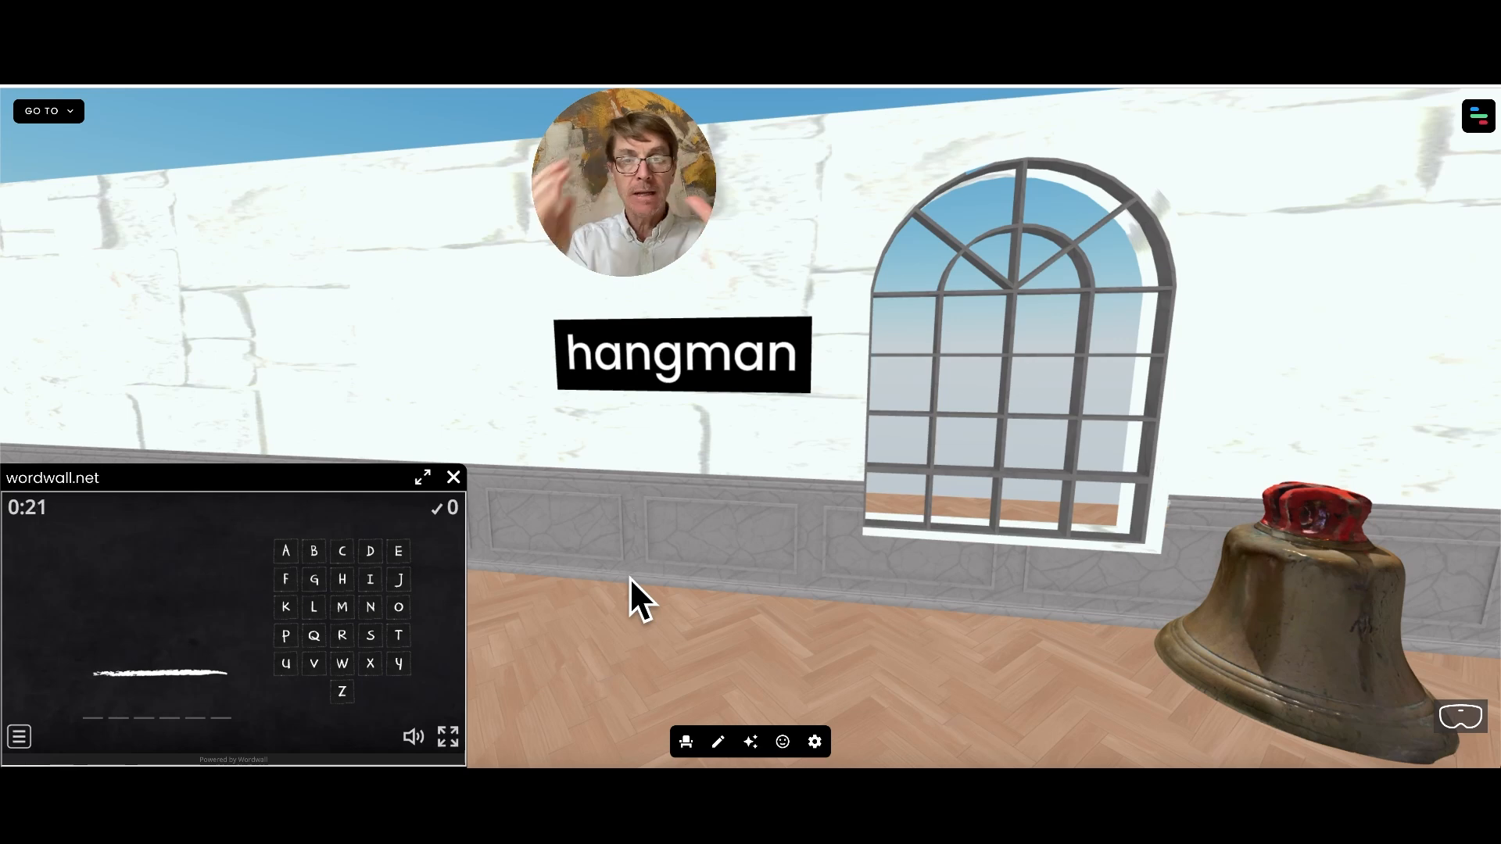
mouse_move(775, 509)
mouse_down()
mouse_move(758, 509)
mouse_move(785, 509)
mouse_up()
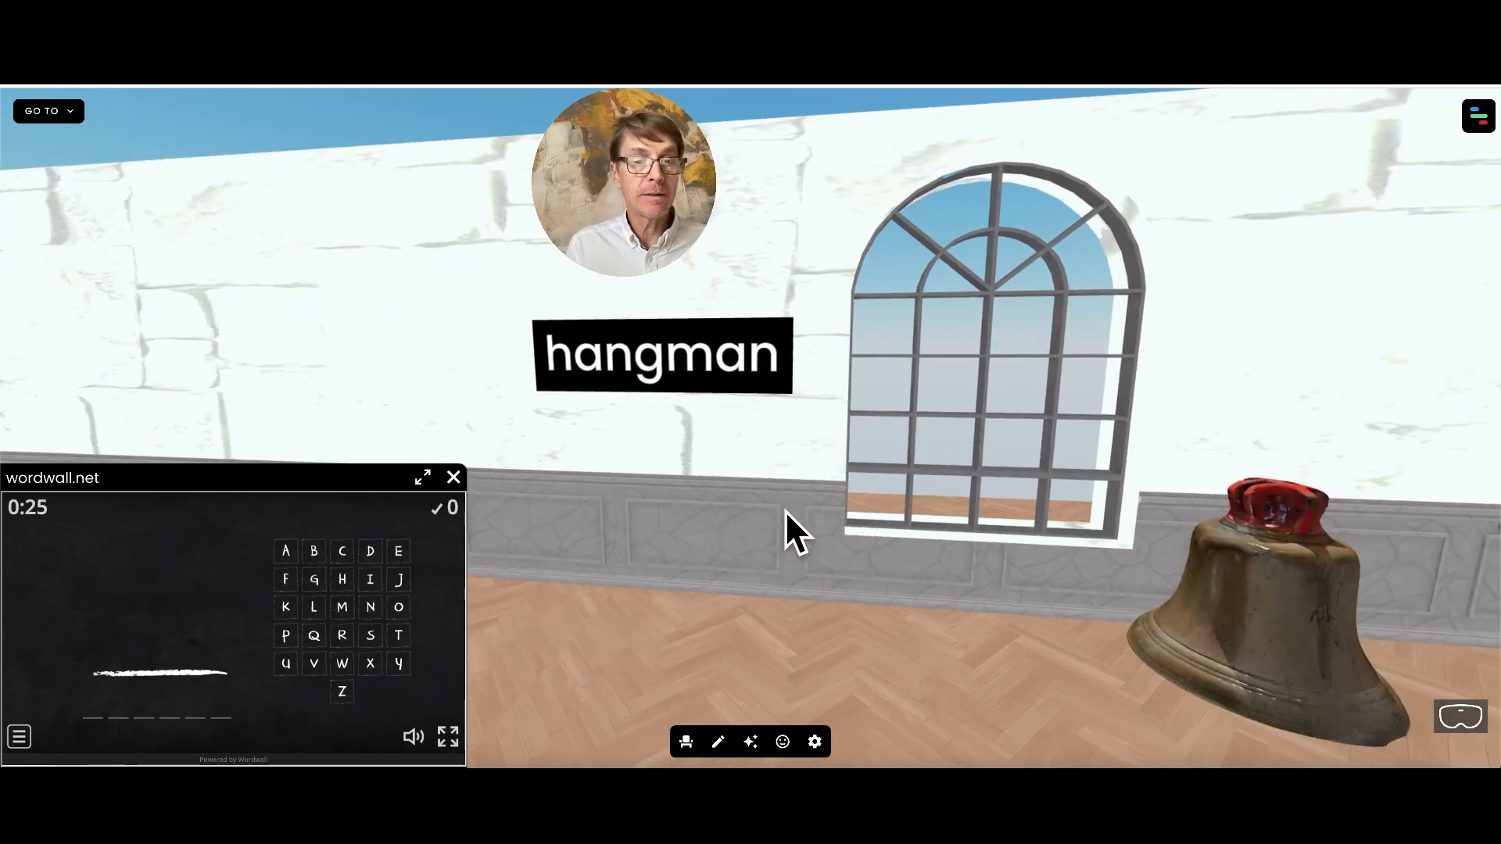
click(454, 477)
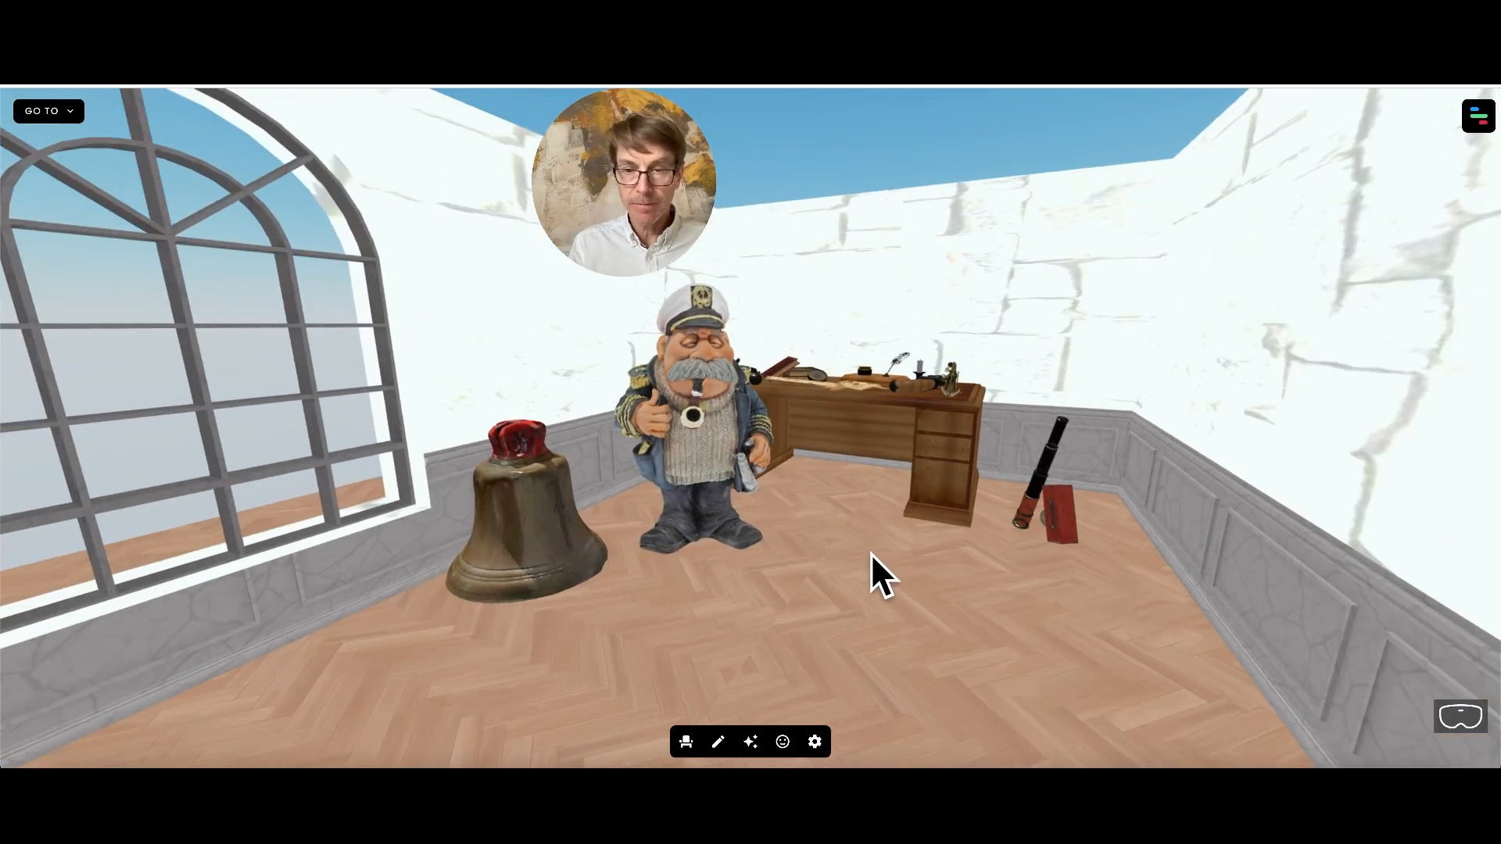
key(Down)
key(Up)
key(Left)
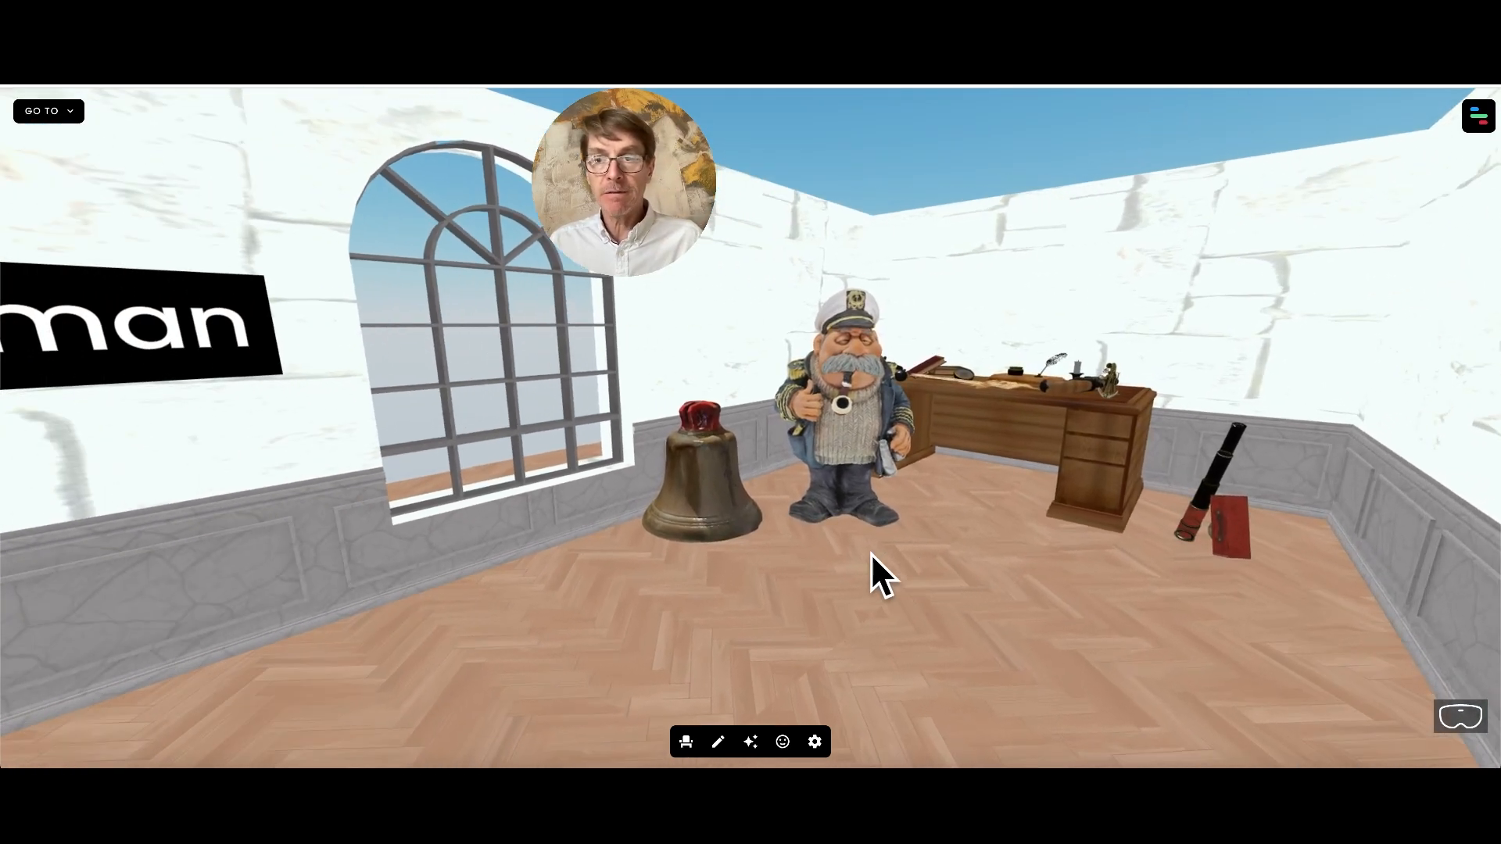
drag(969, 625, 1021, 597)
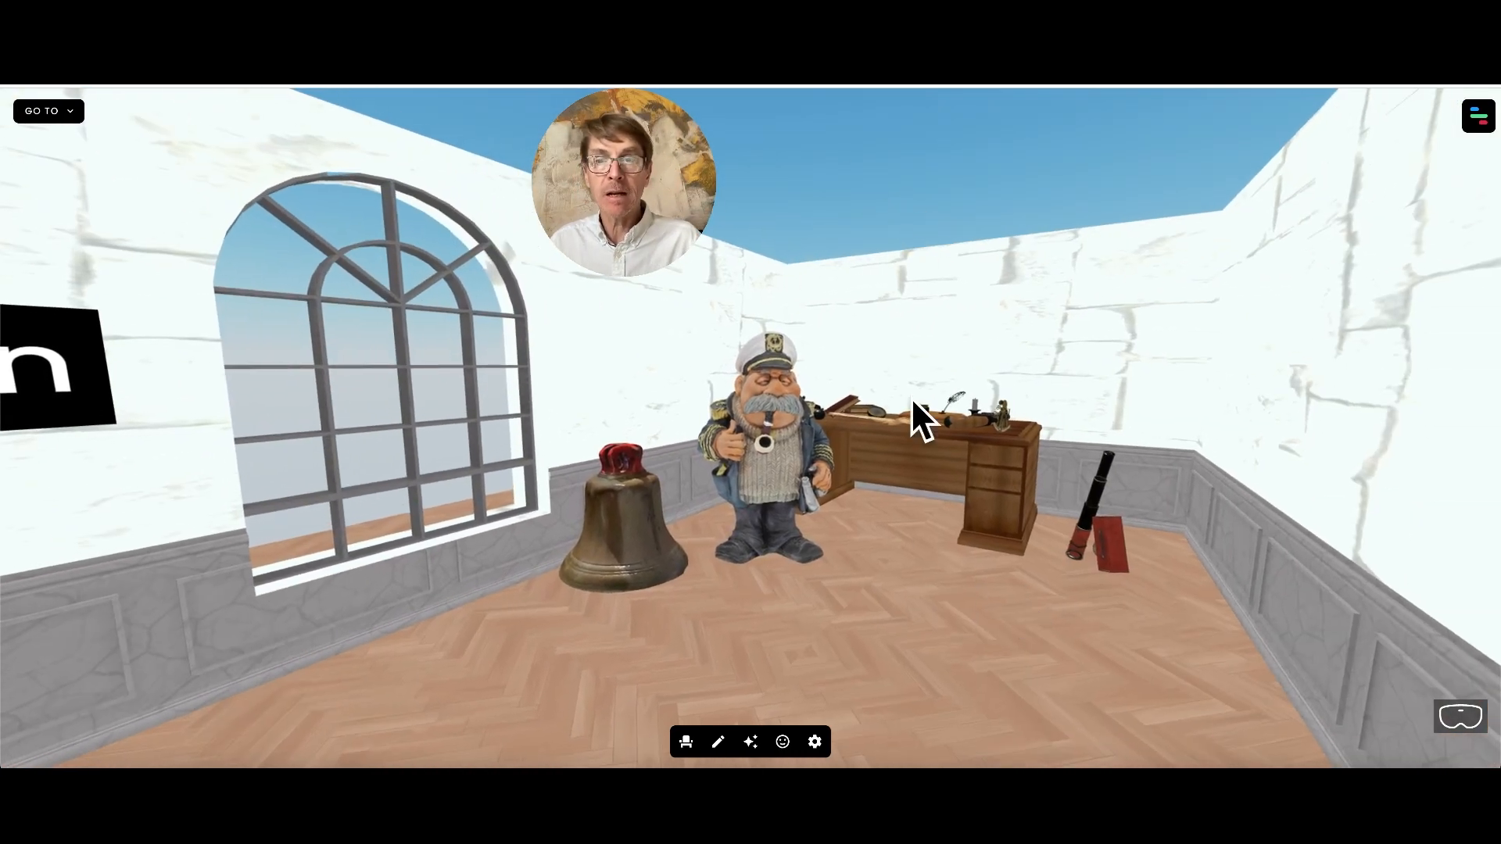
drag(909, 602, 891, 438)
drag(889, 226, 767, 618)
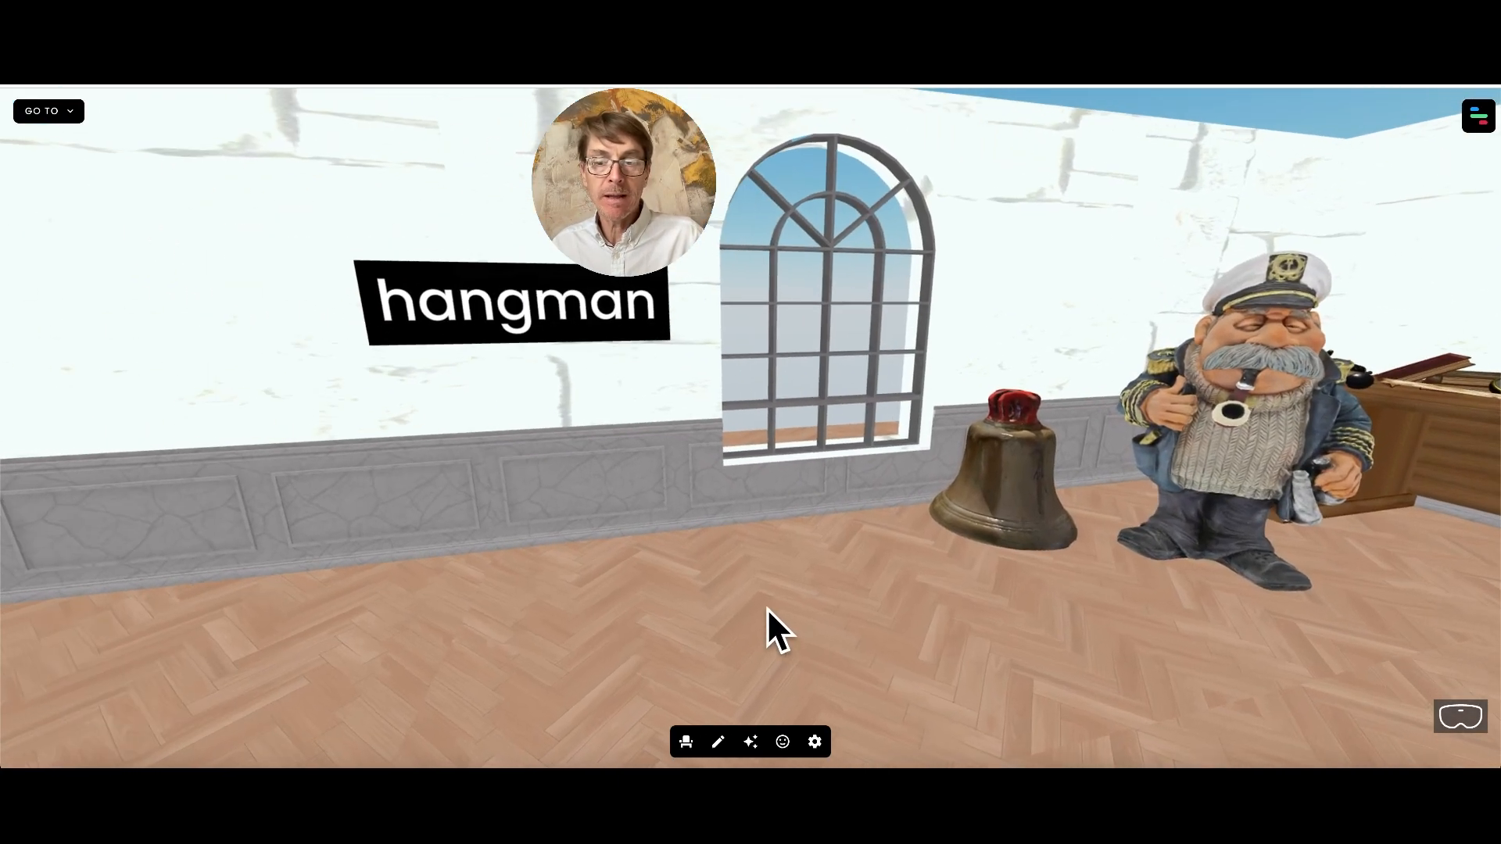
- Open the frame settings to view the option for cloning this frame and close them
click(814, 743)
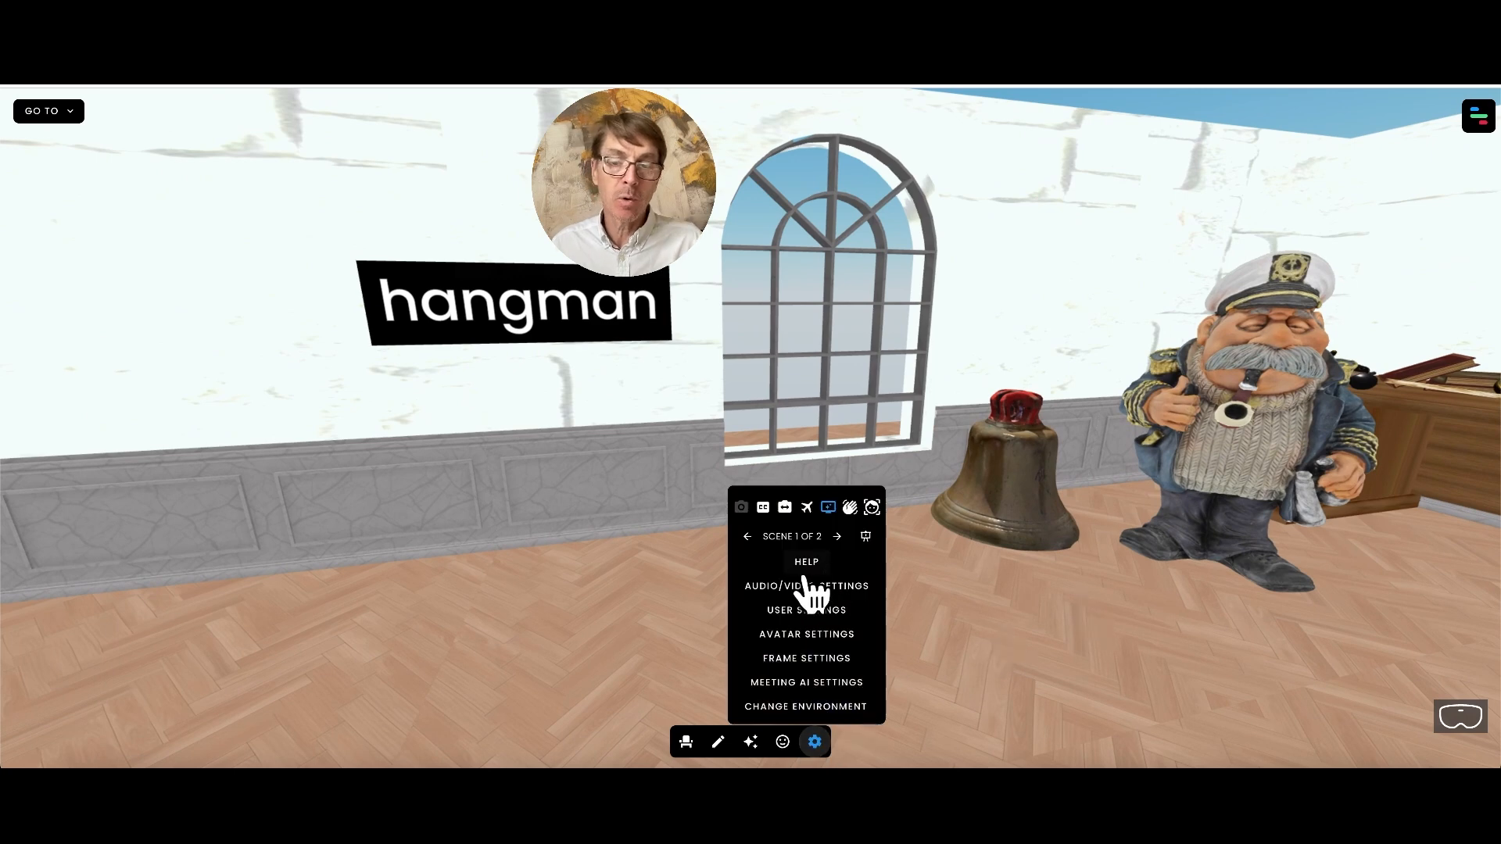
click(819, 658)
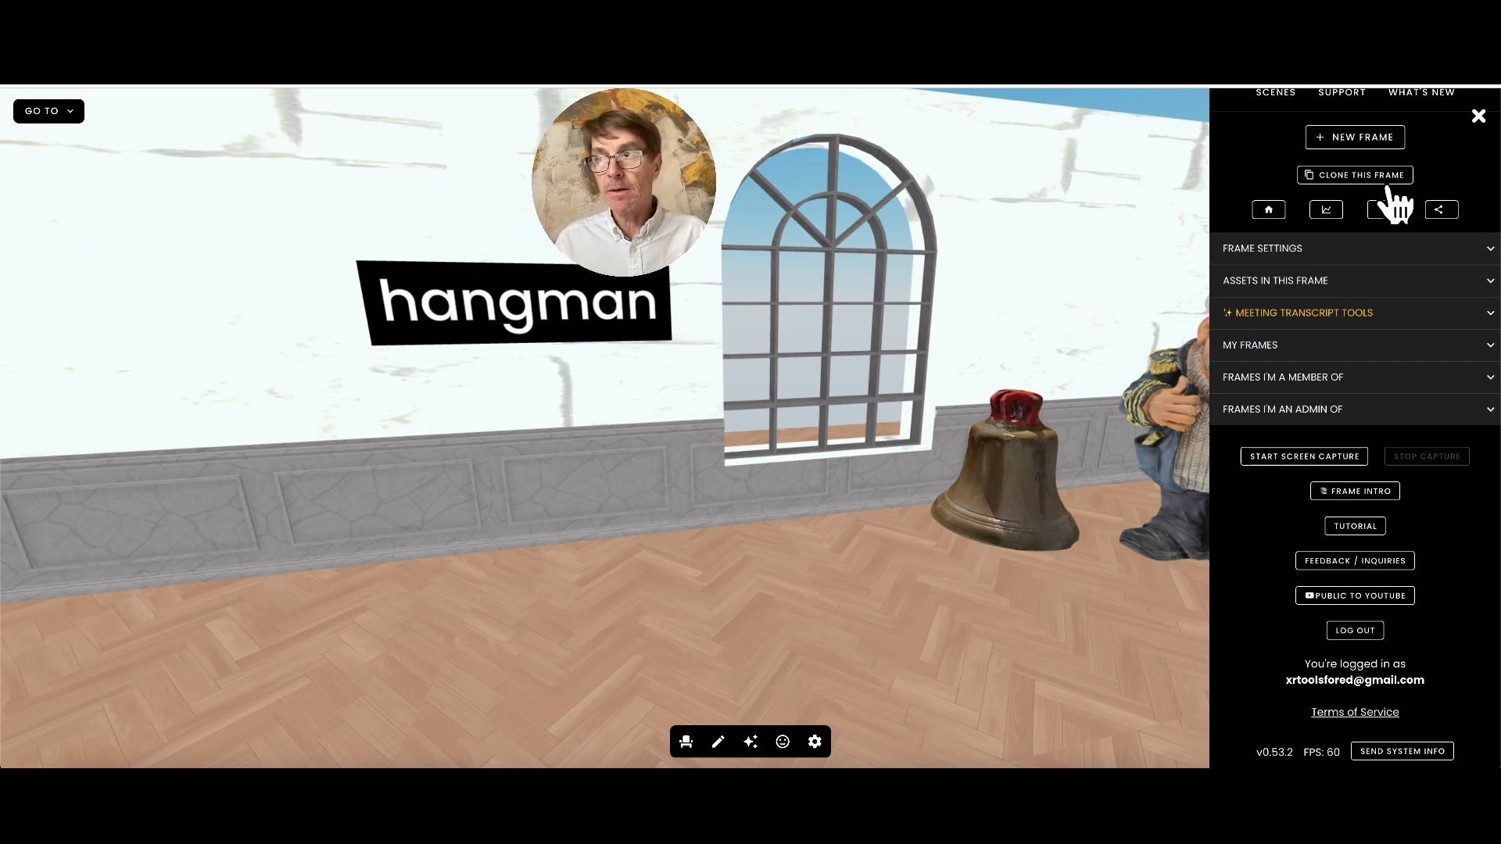
click(1478, 116)
drag(985, 577, 1086, 589)
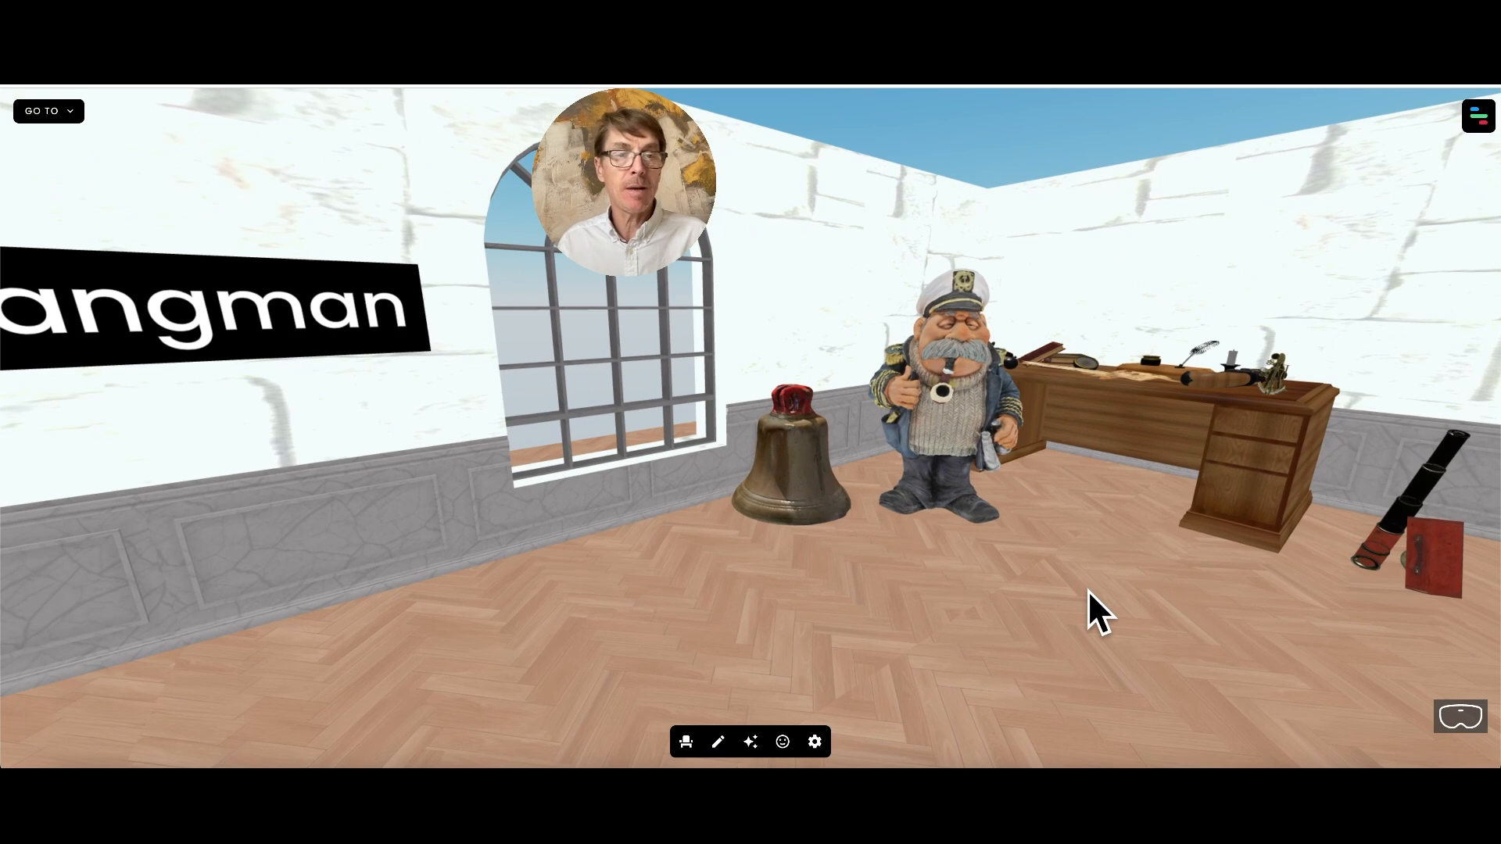
drag(1172, 626, 1142, 589)
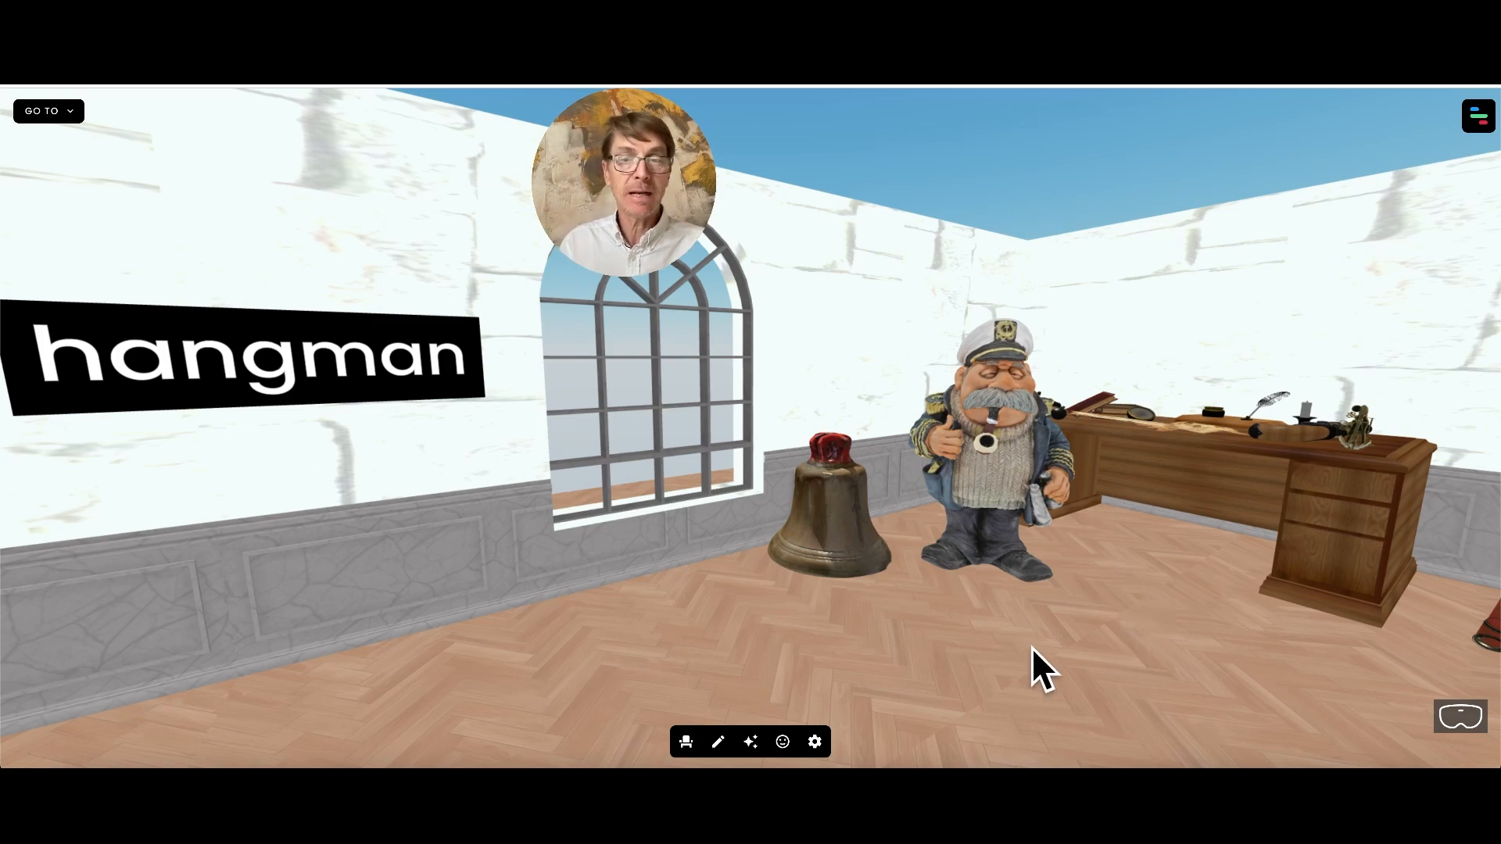
drag(1030, 645, 1071, 627)
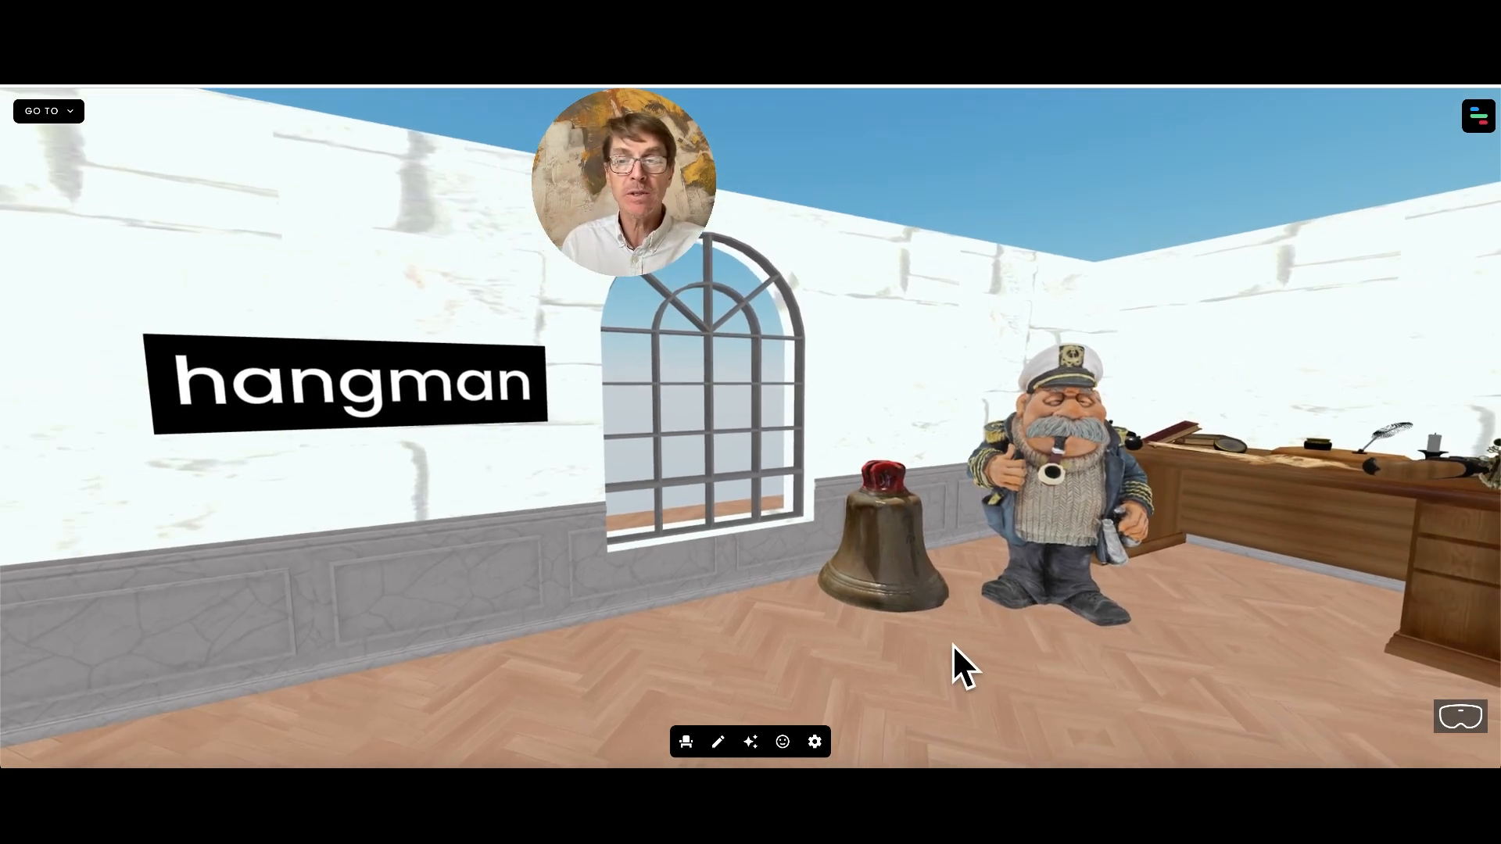